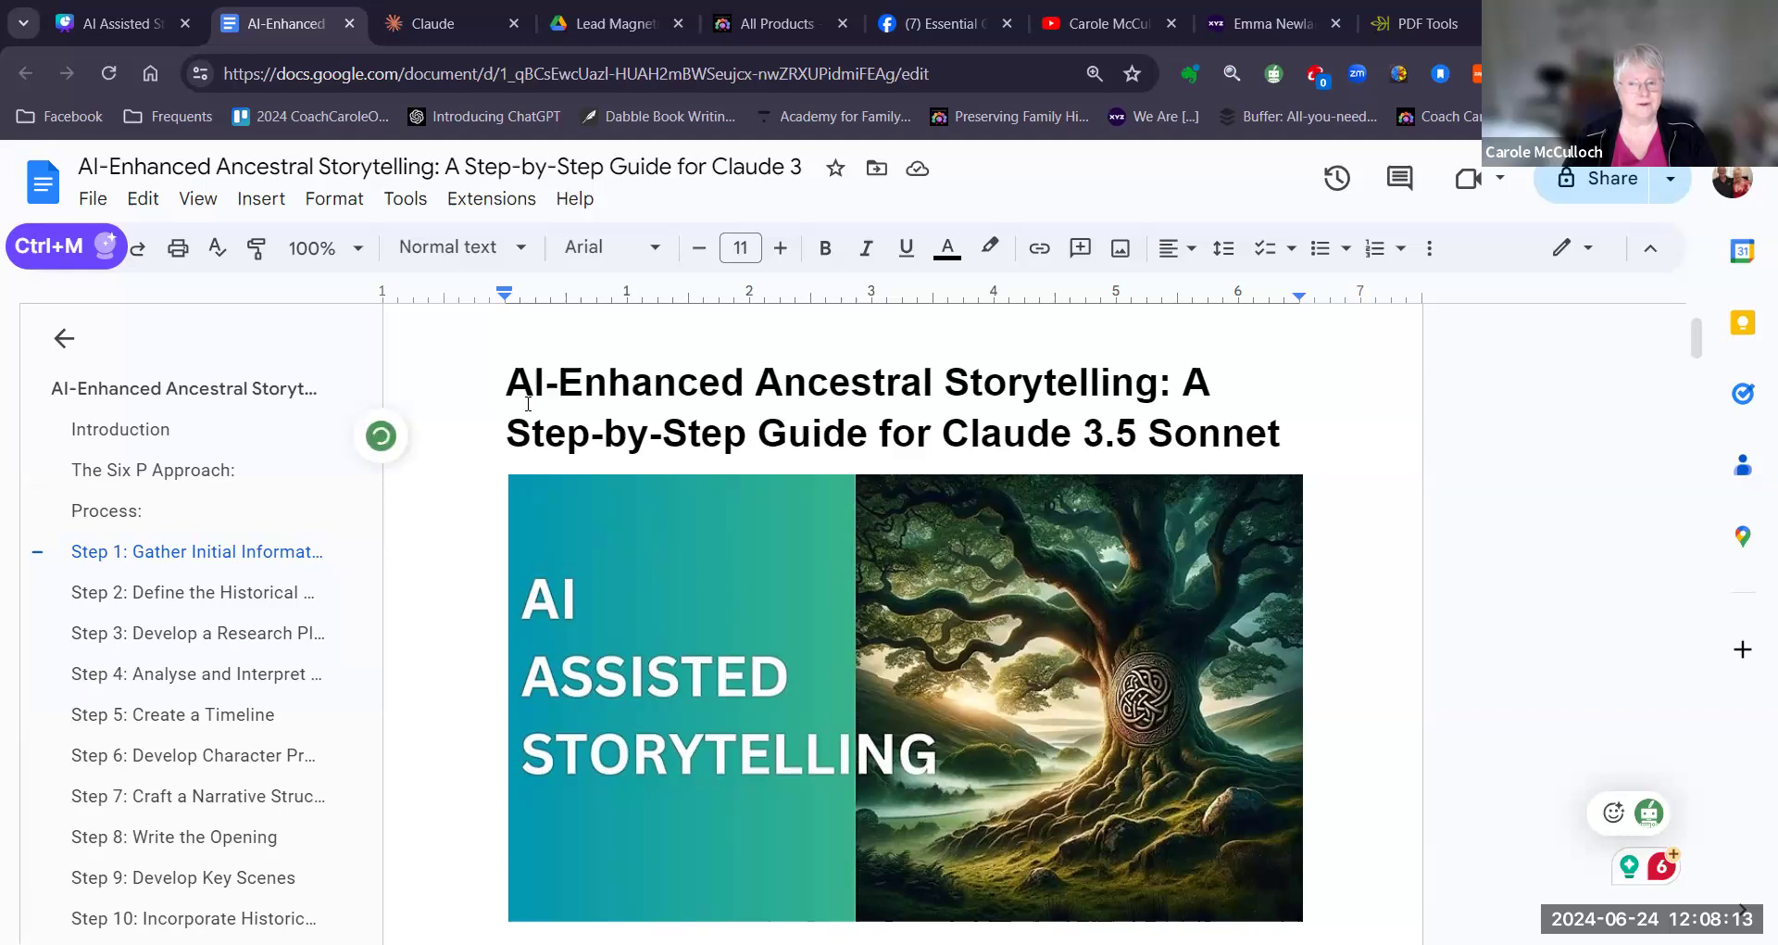
Step: Read the storytelling guide from its title through the Introduction and Six P Approach to the Step 1 example prompt
scroll(544, 553, "down", 2)
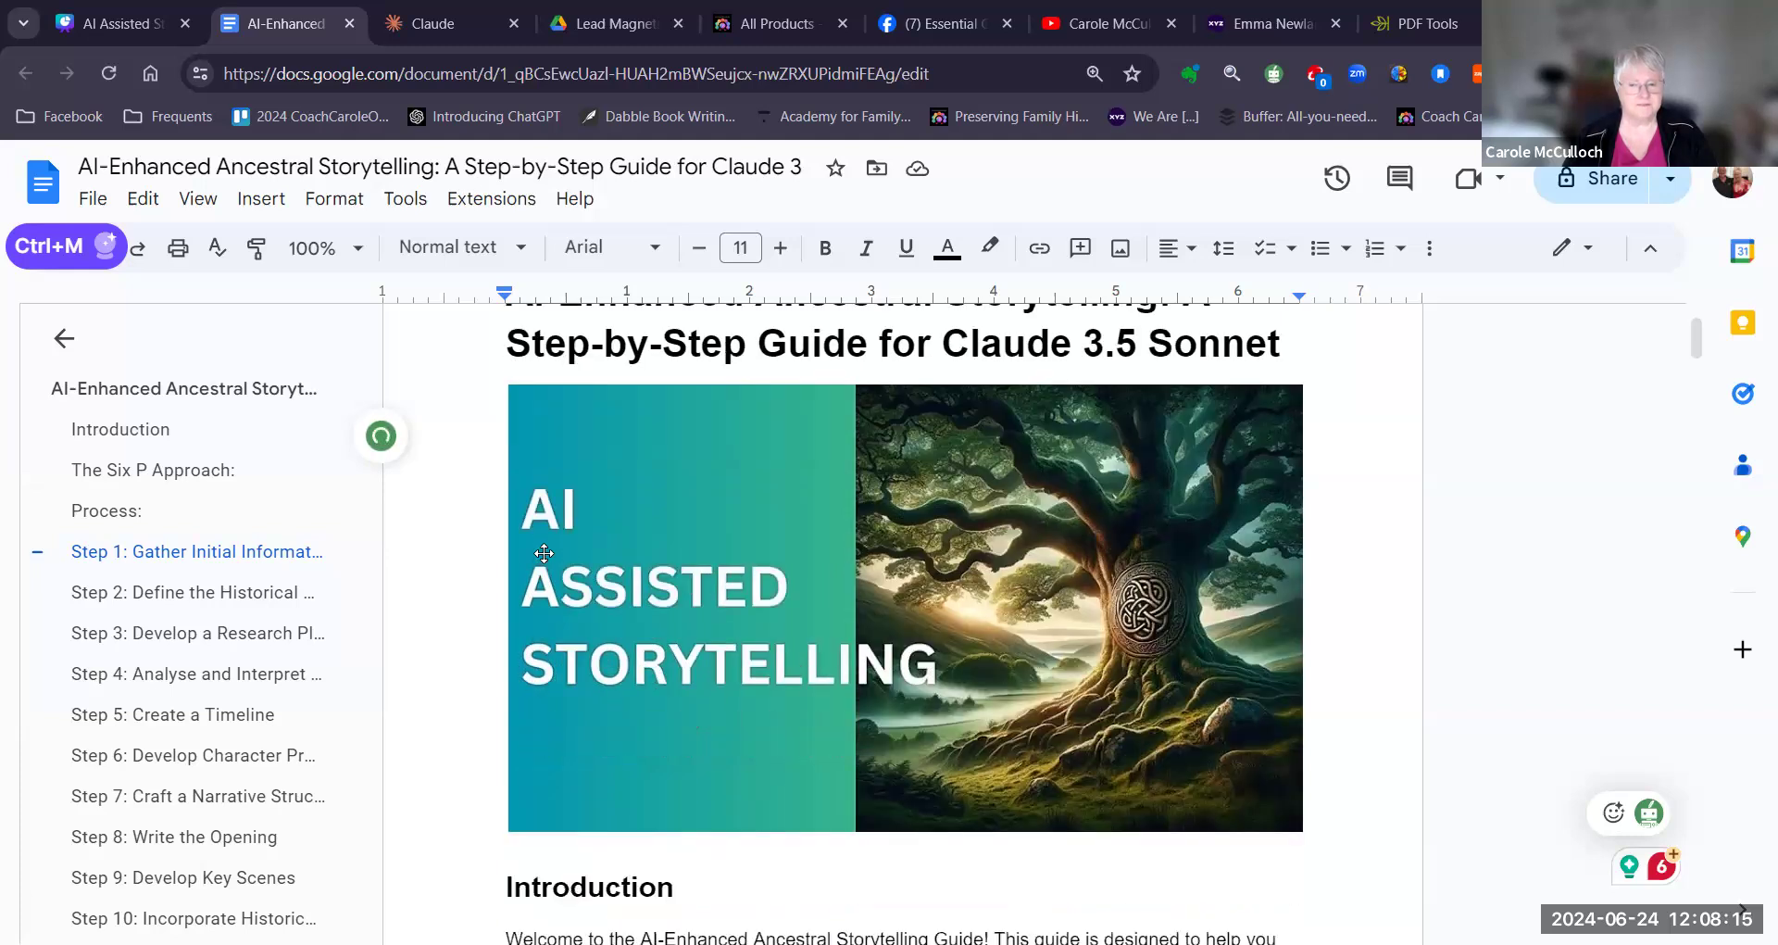
scroll(544, 553, "down", 2)
scroll(544, 553, "down", 2)
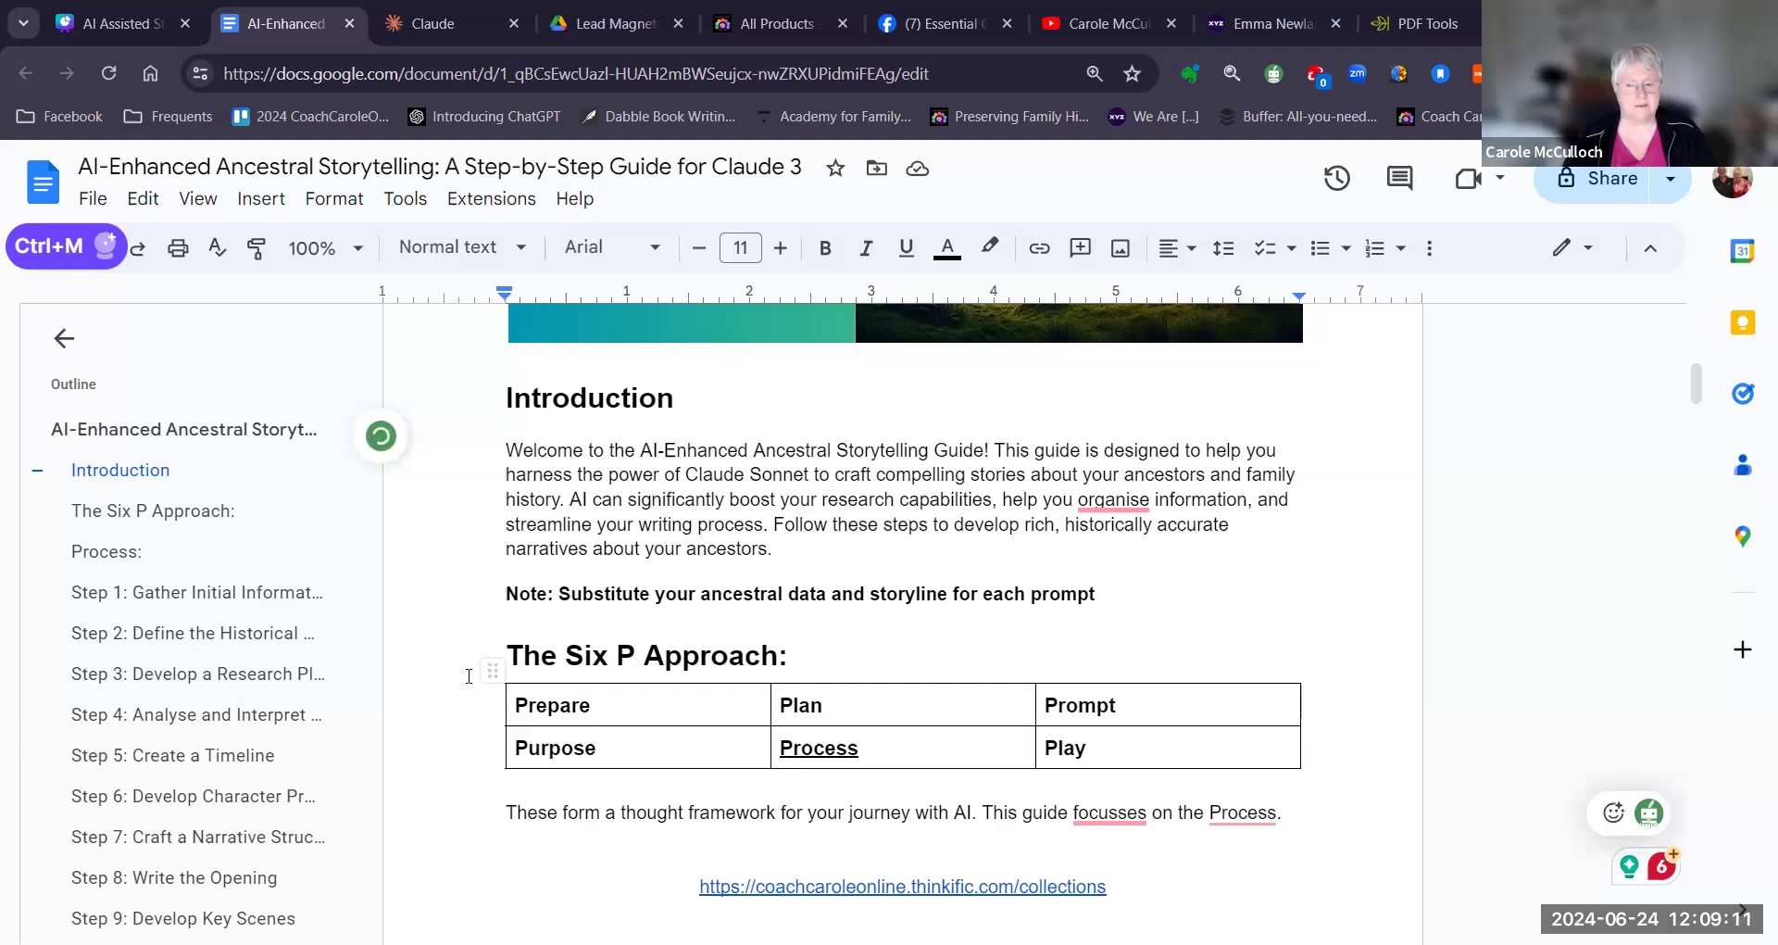
scroll(469, 676, "down", 6)
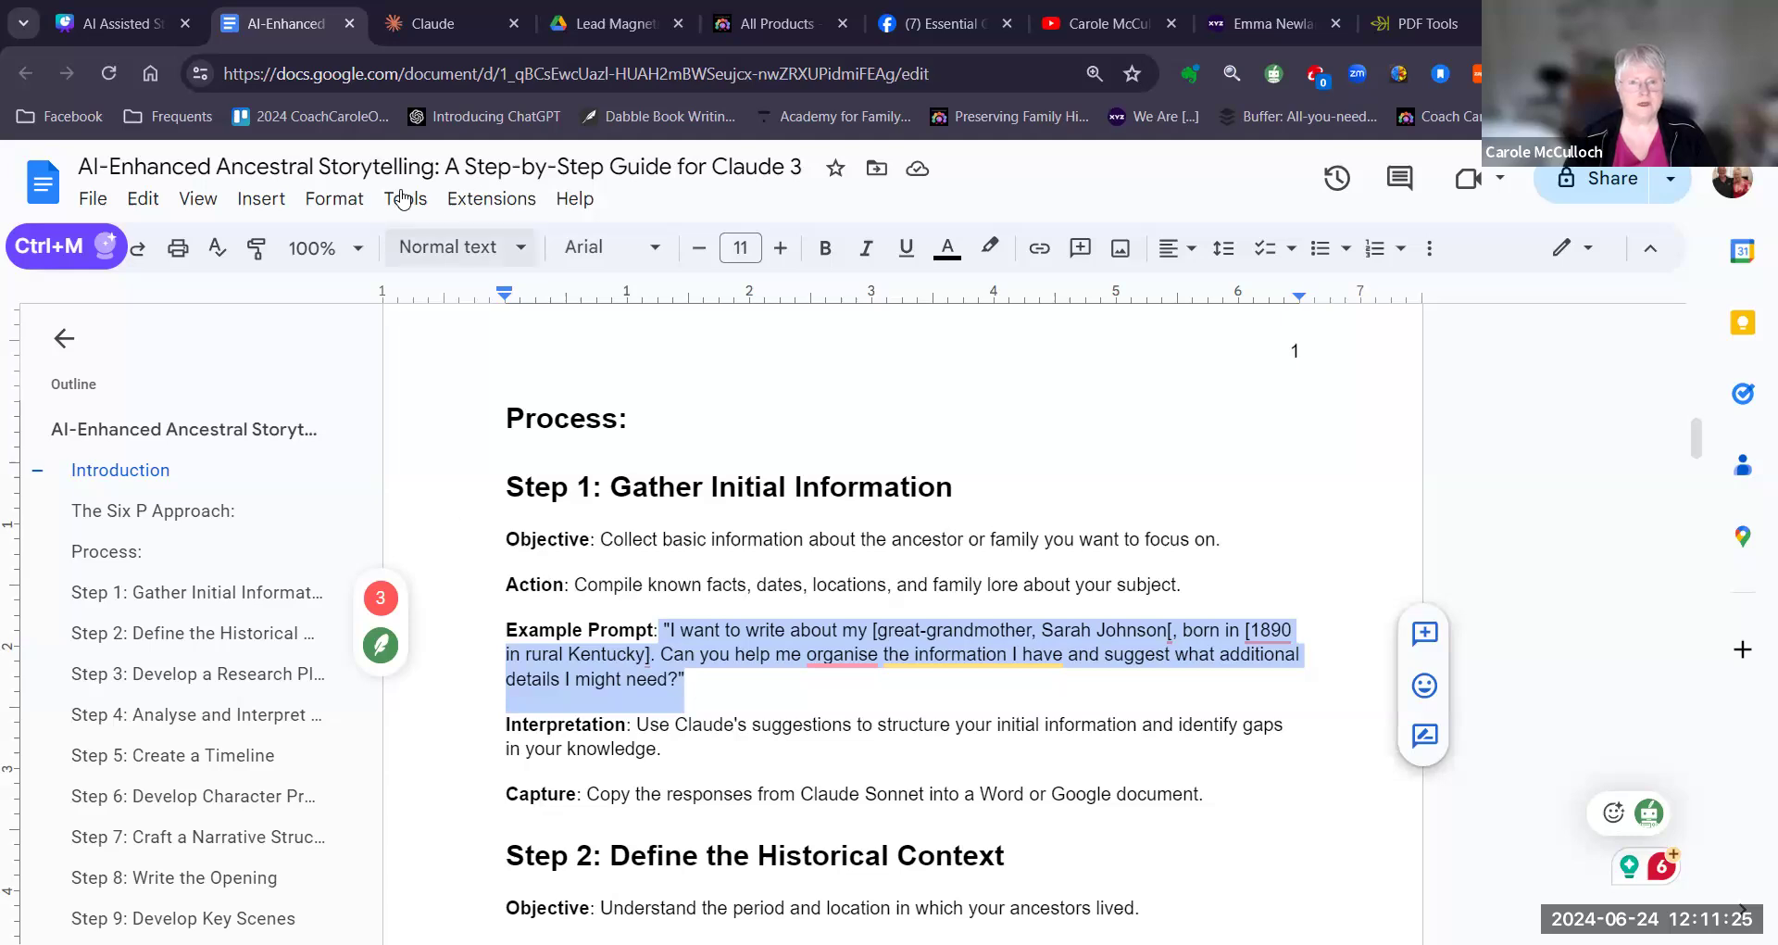
Step: Switch to the Claude chat and look through its reply on organising the great-grandmother's details and what to research
left_click(452, 20)
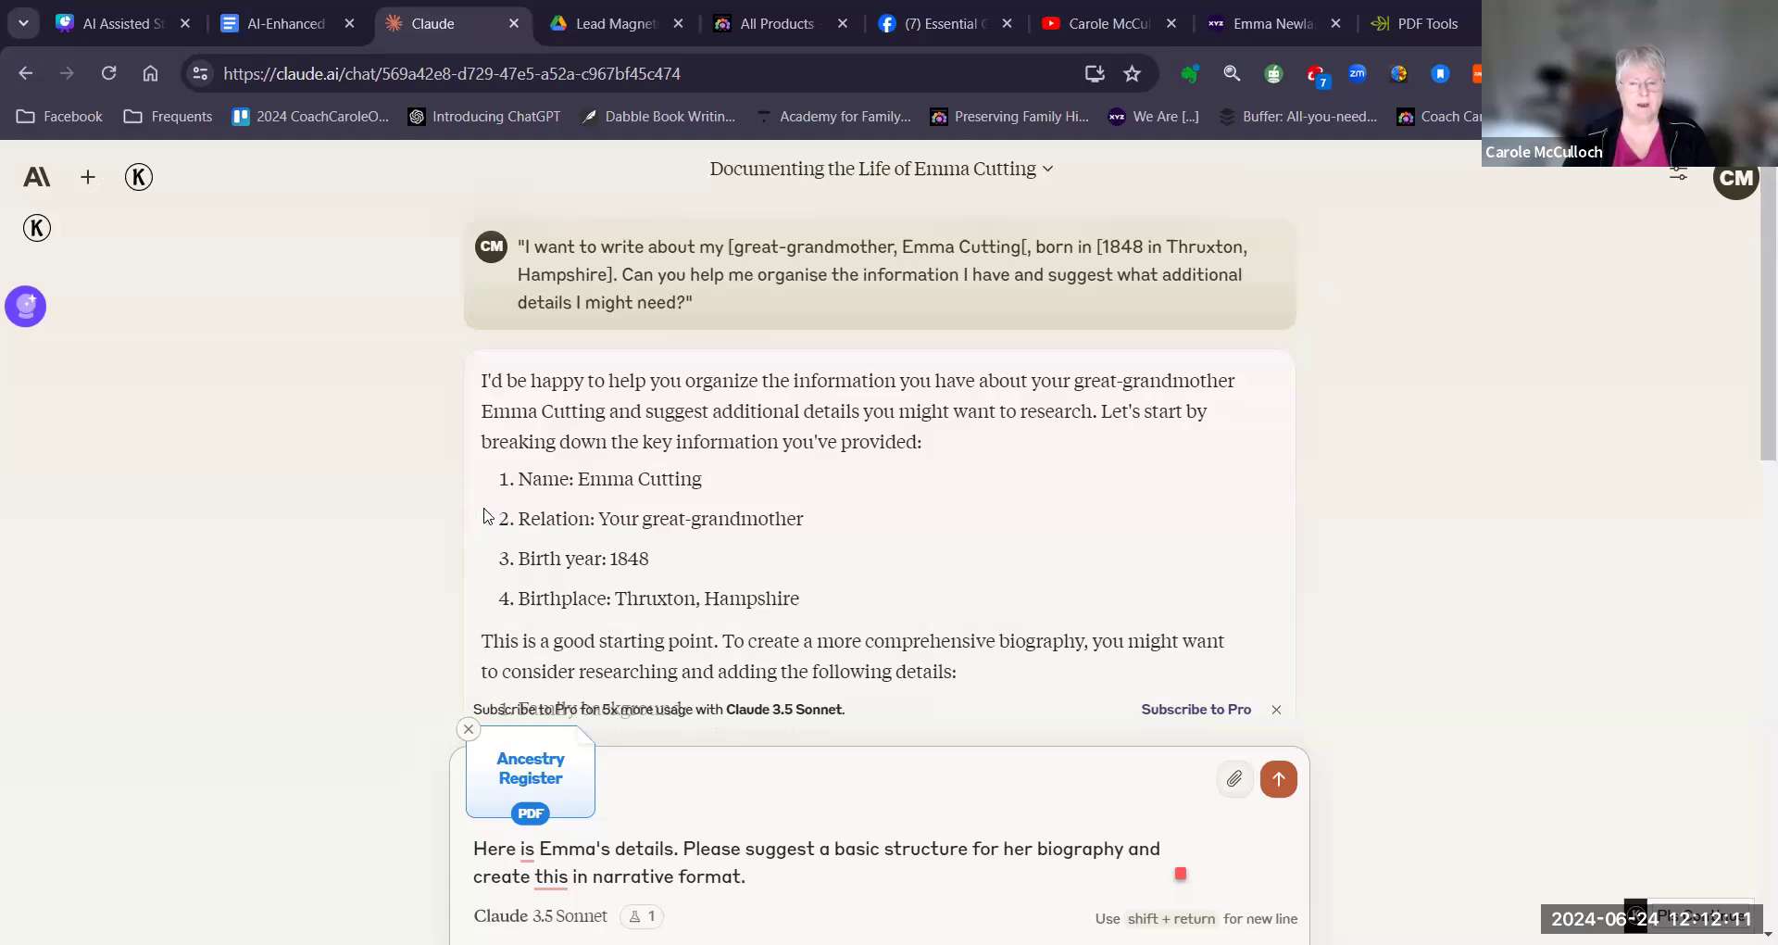
scroll(486, 516, "down", 4)
scroll(489, 516, "up", 1)
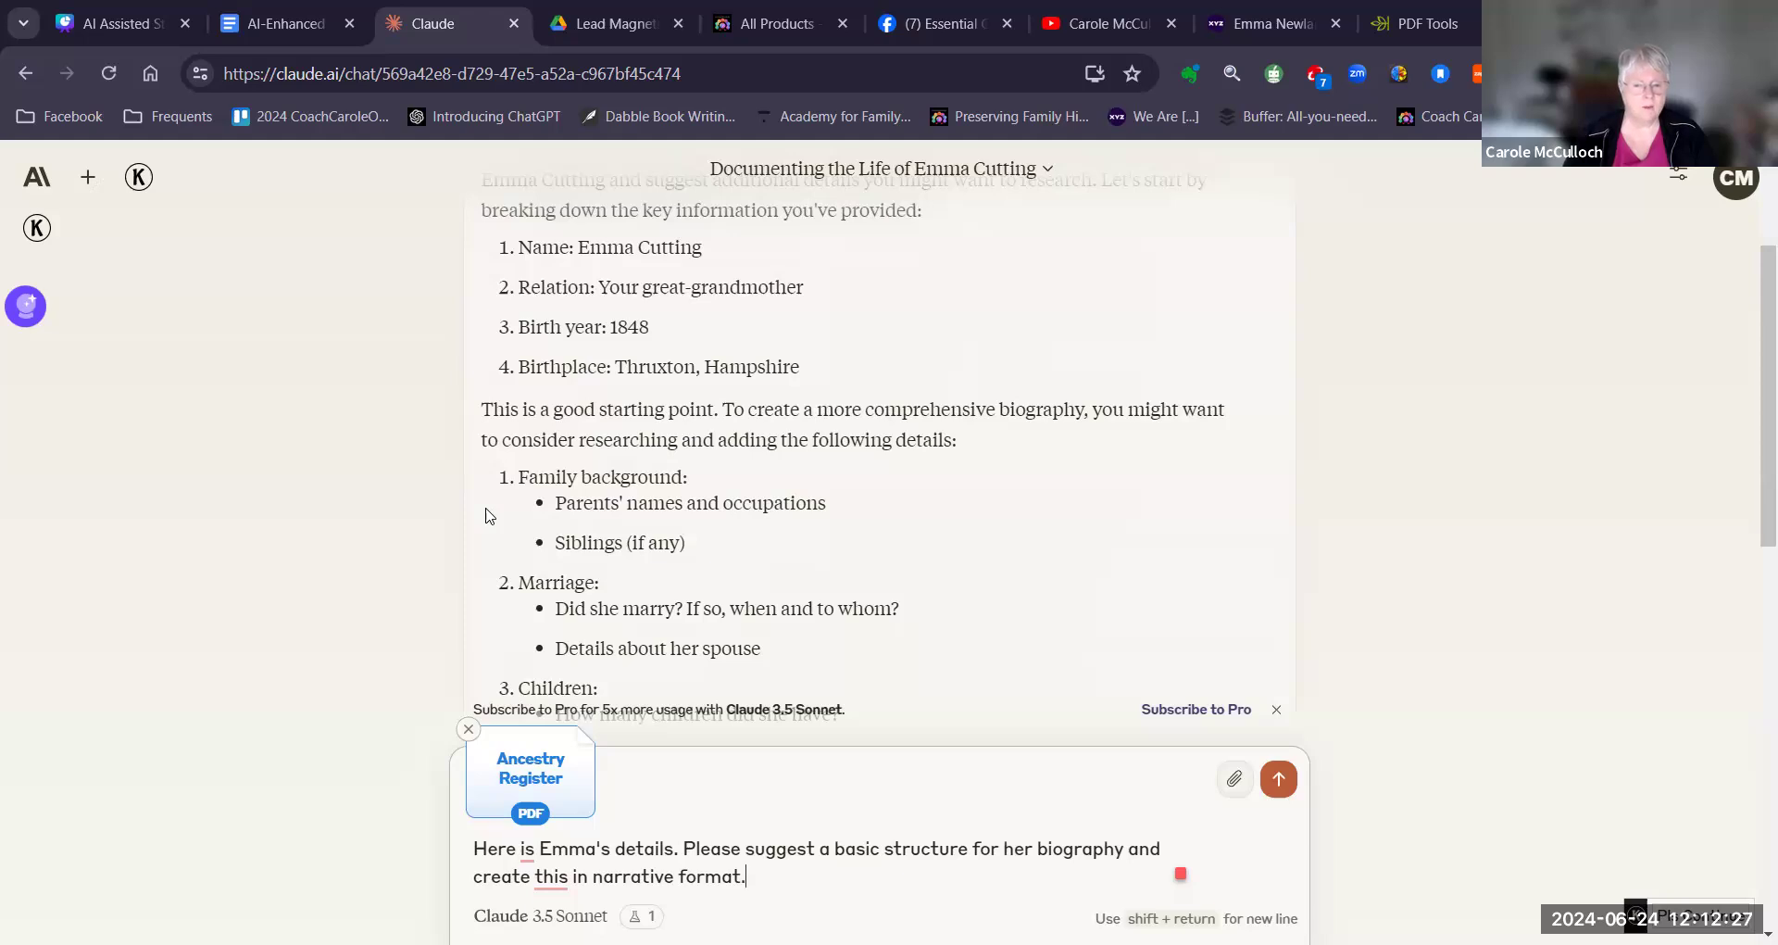
scroll(489, 514, "down", 1)
scroll(489, 515, "up", 1)
scroll(488, 514, "down", 1)
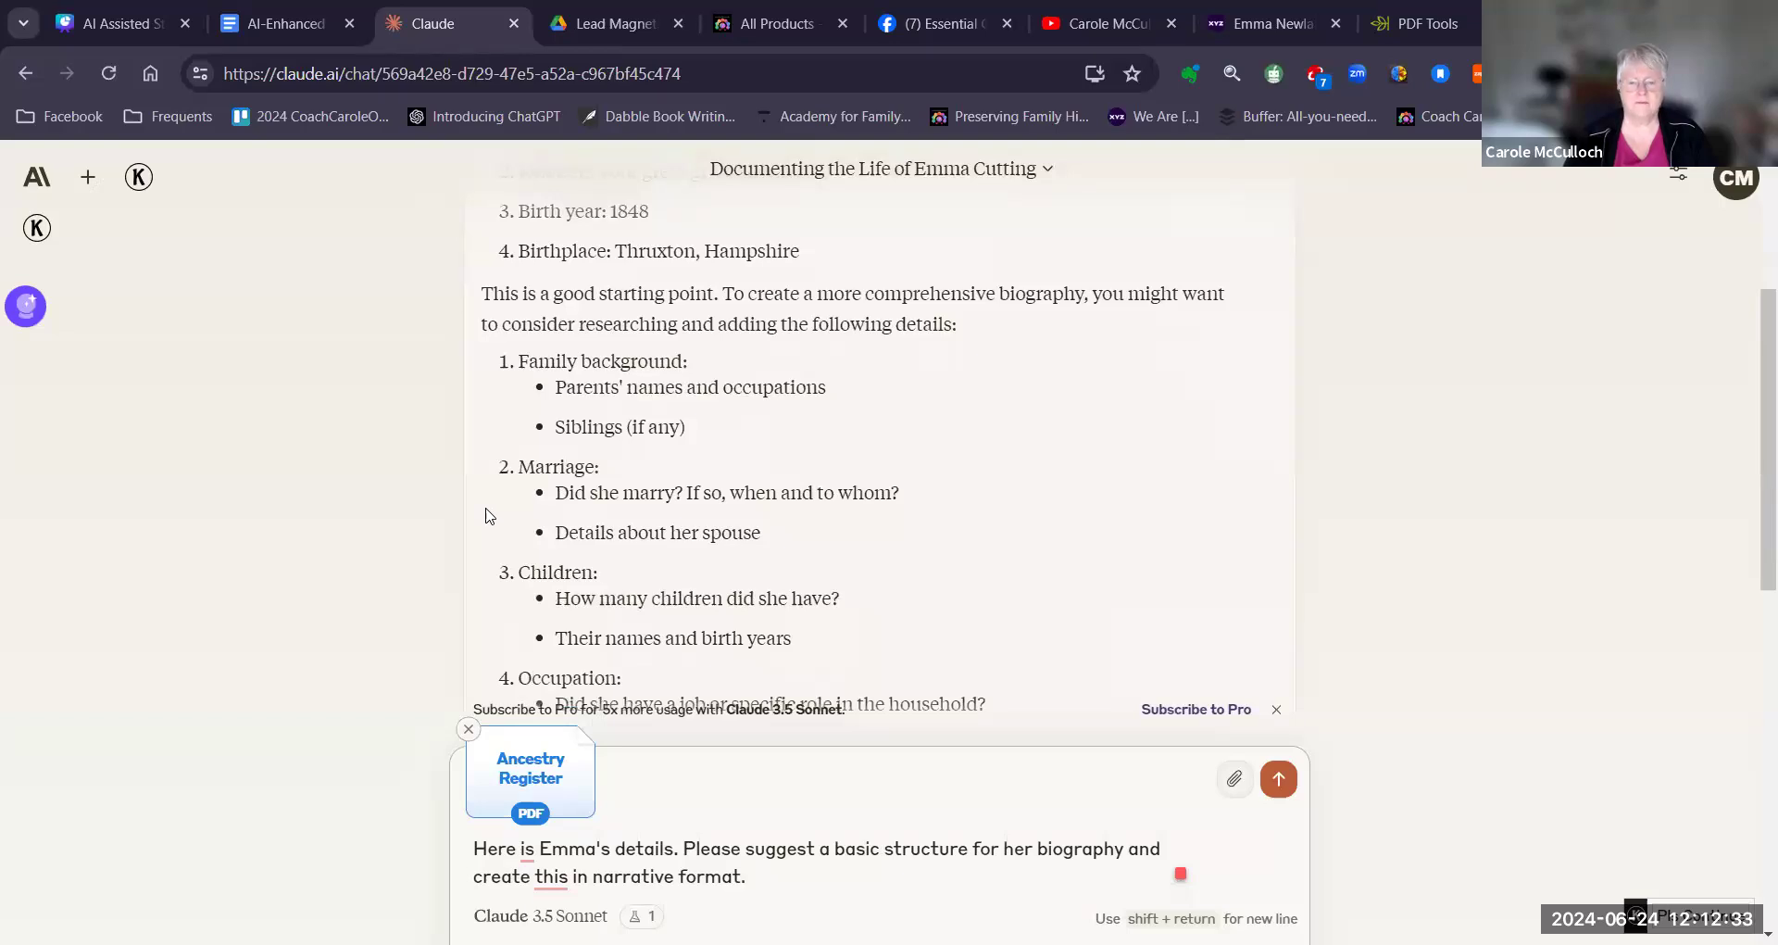
scroll(489, 515, "down", 9)
scroll(489, 515, "up", 2)
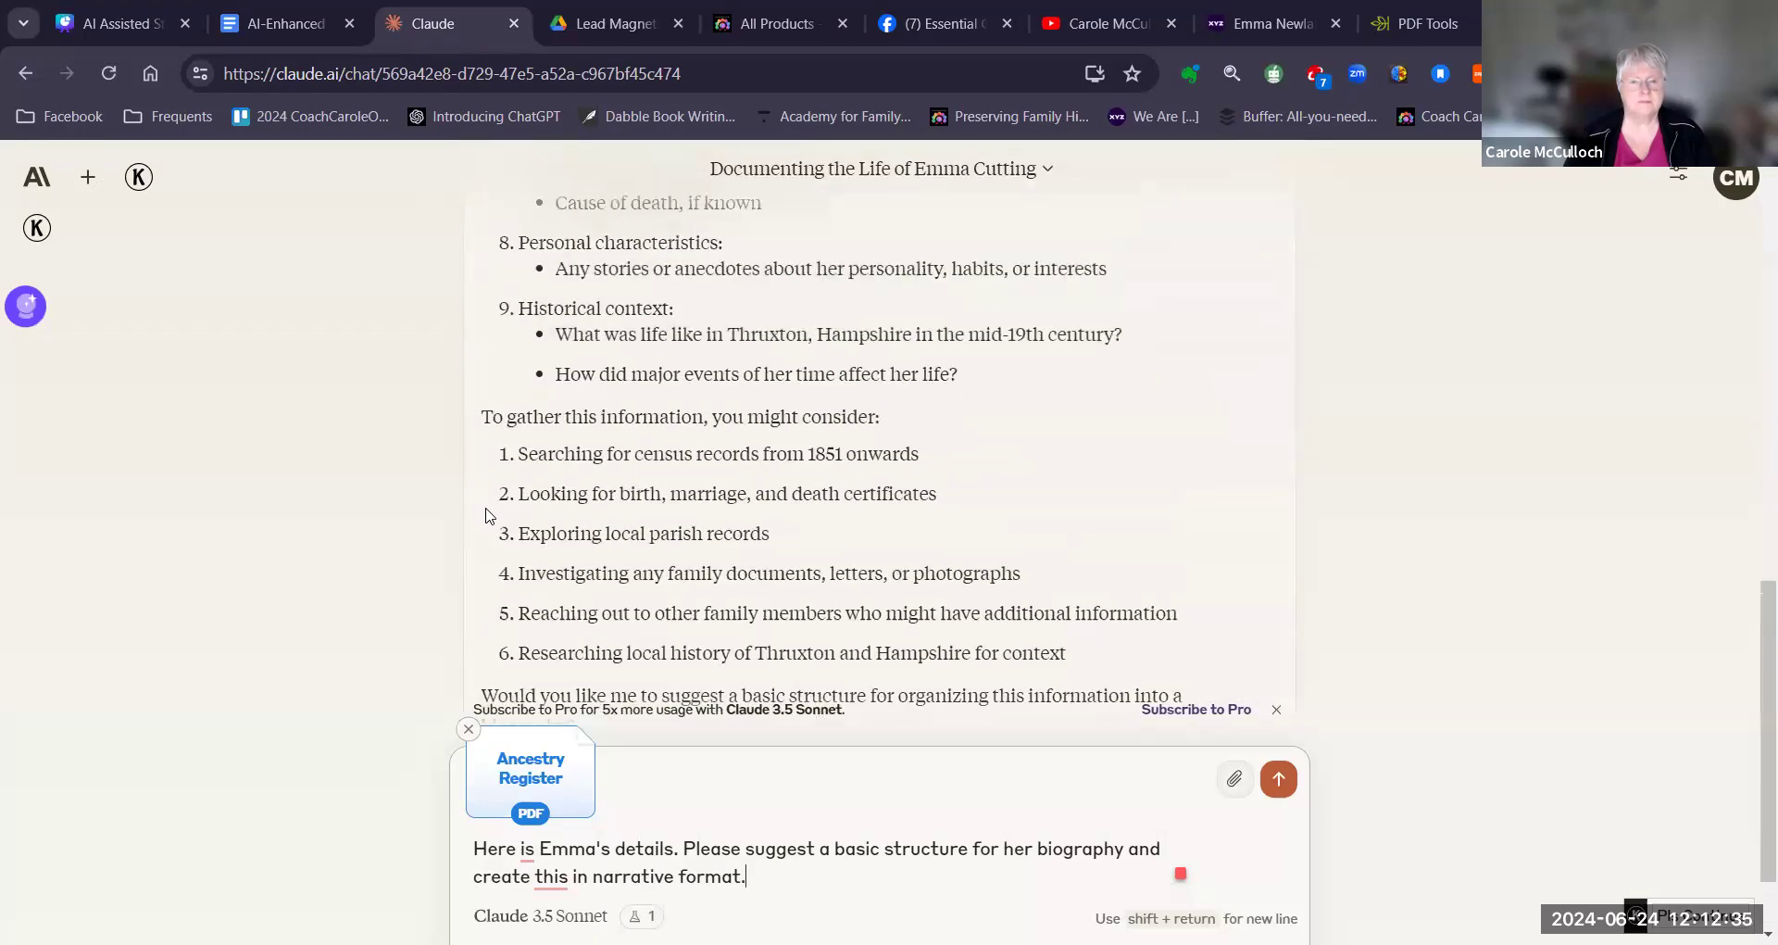
scroll(489, 515, "up", 3)
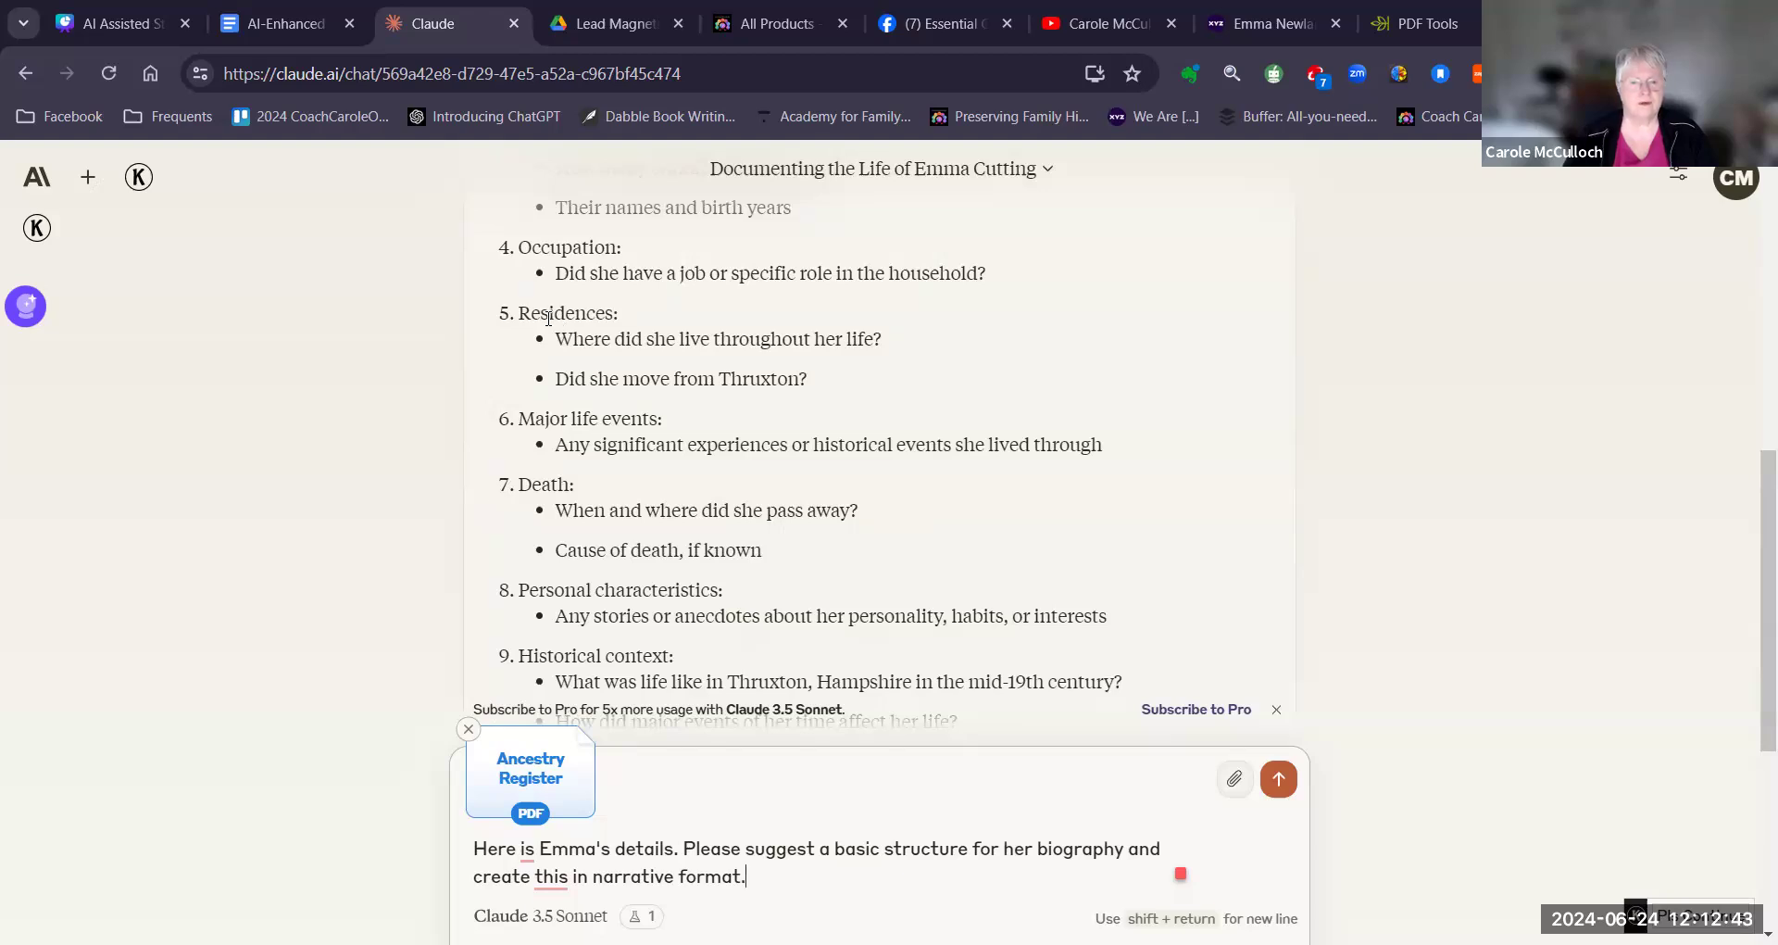
Step: Examine the suggested research points from residences to historical context, then the recommended ways to gather the information
left_click_drag(549, 318, 815, 389)
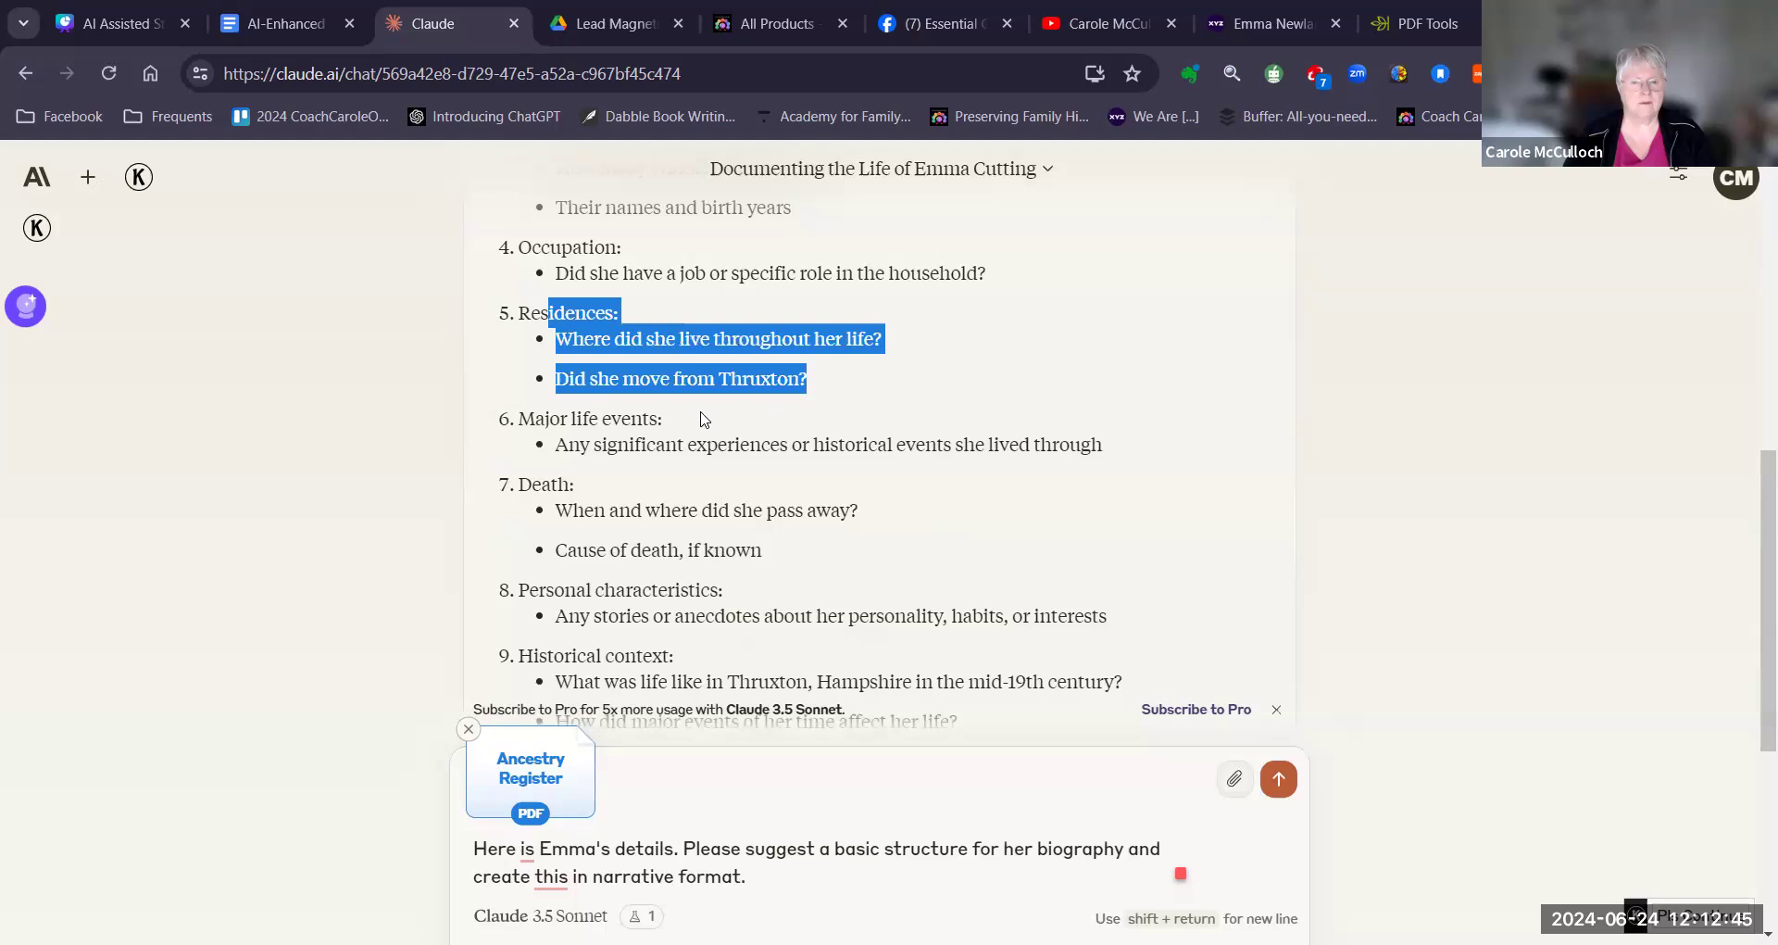
left_click_drag(568, 445, 969, 453)
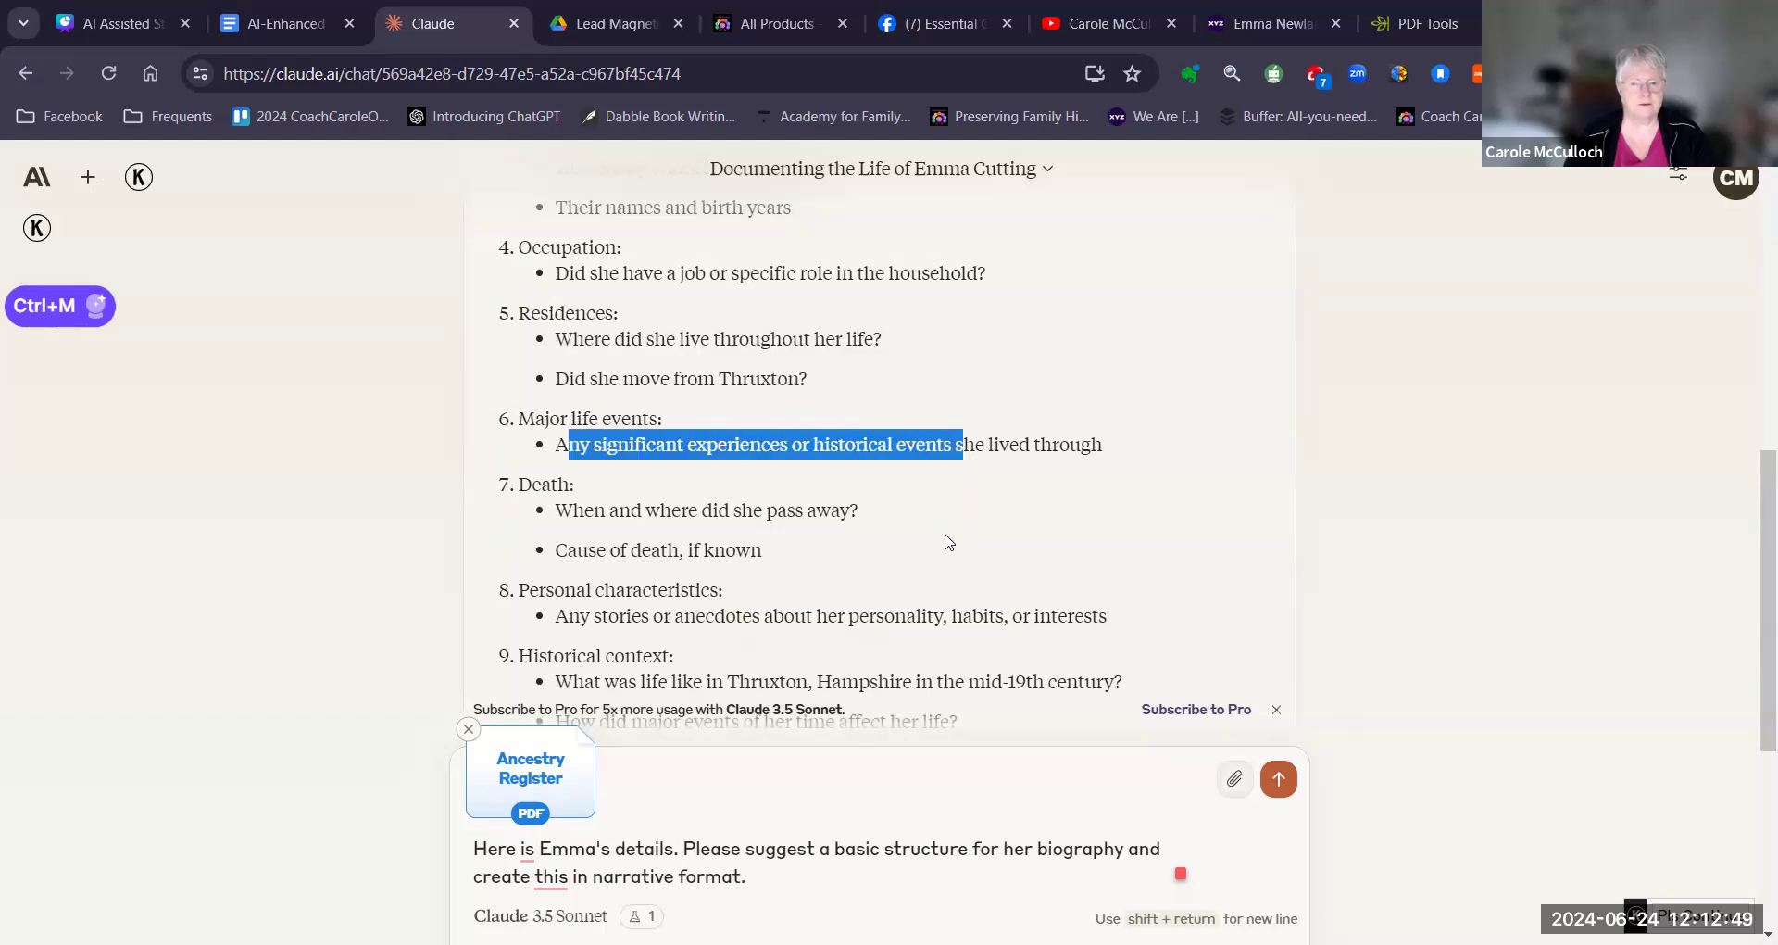
left_click_drag(556, 511, 794, 559)
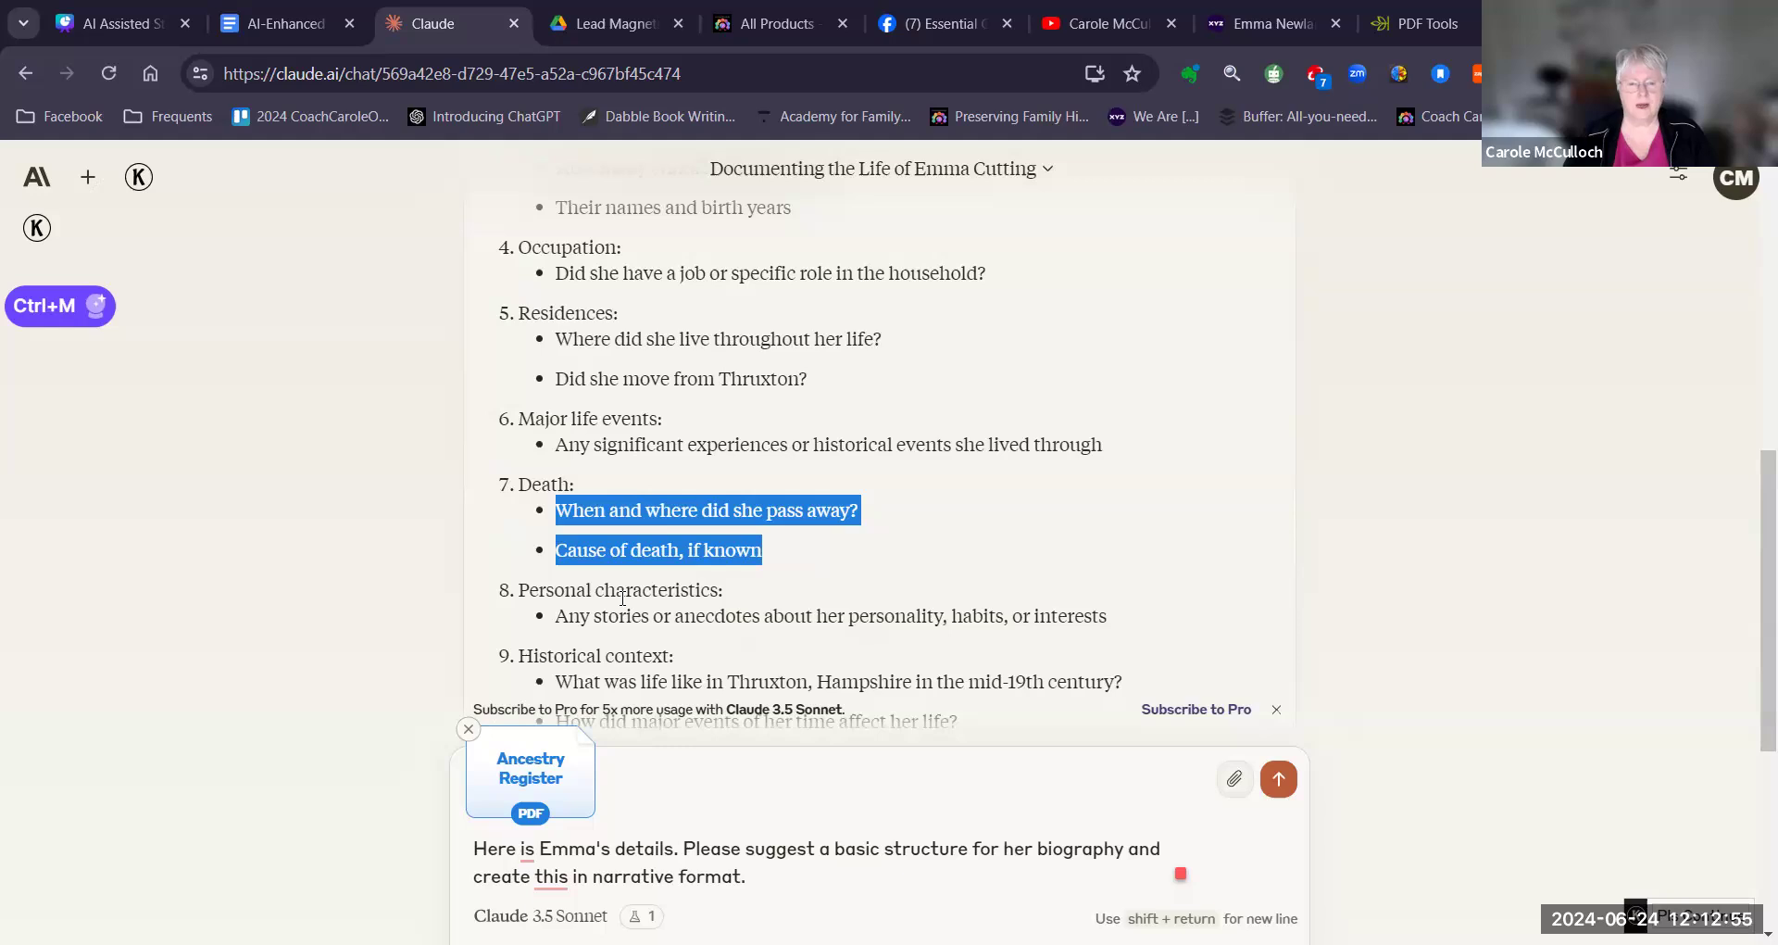
left_click_drag(568, 618, 957, 647)
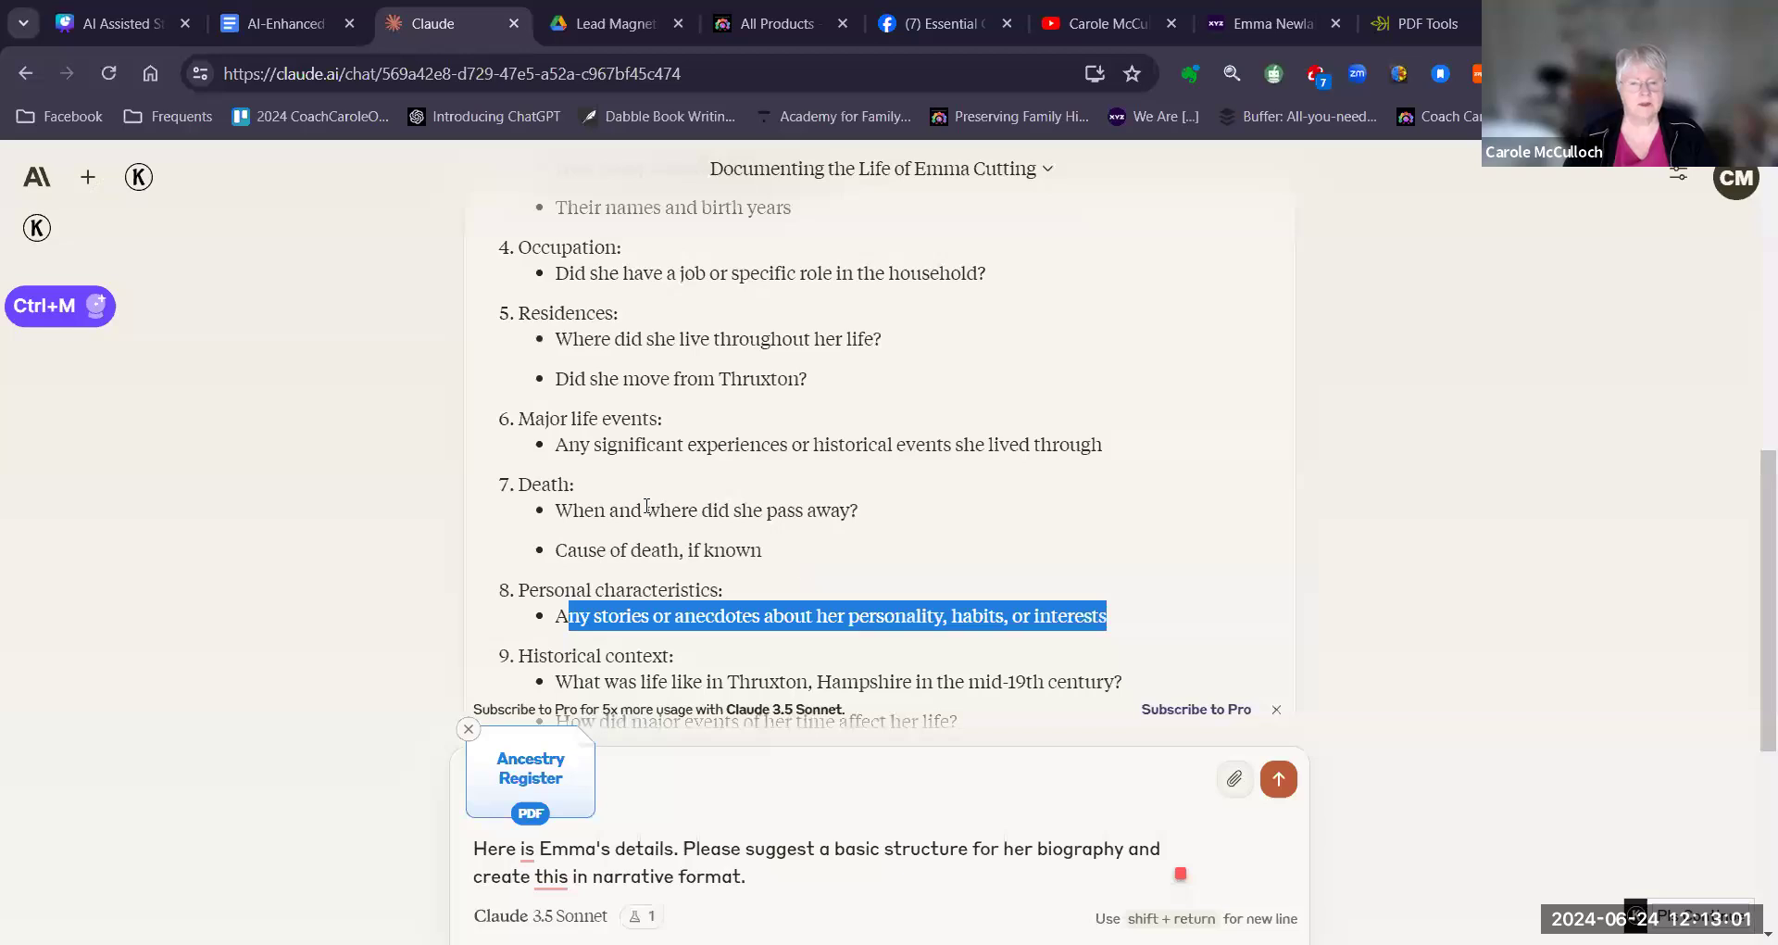
scroll(497, 530, "down", 1)
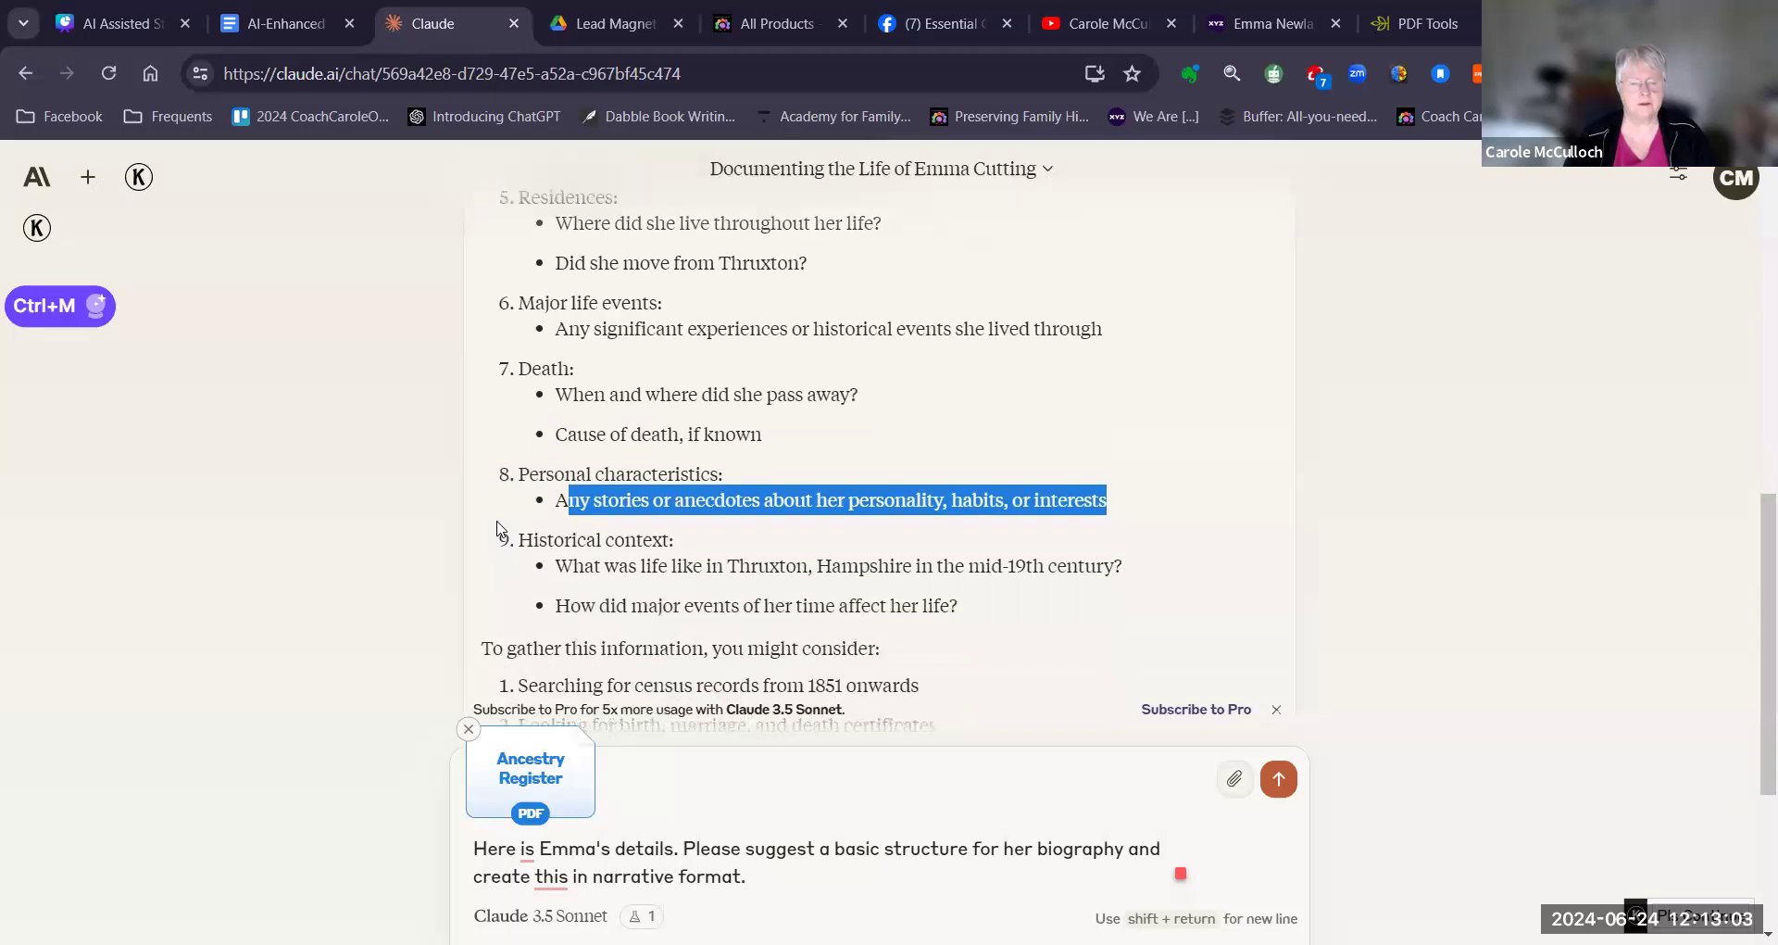
left_click_drag(583, 565, 963, 629)
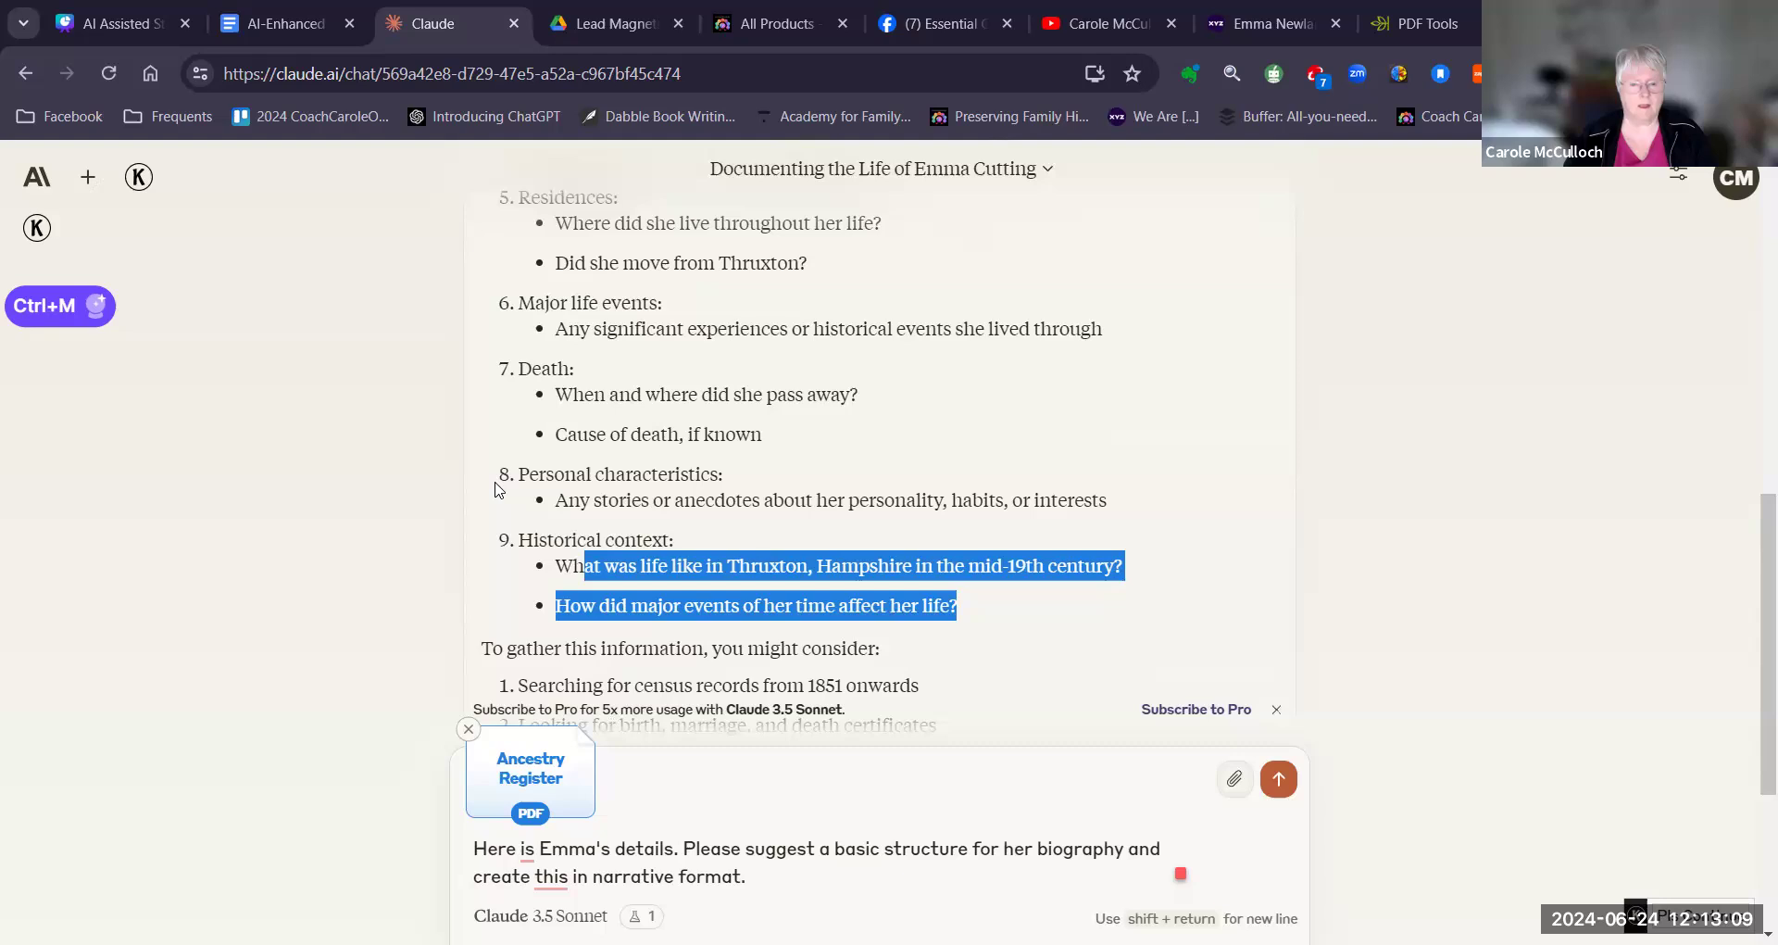
scroll(479, 477, "down", 1)
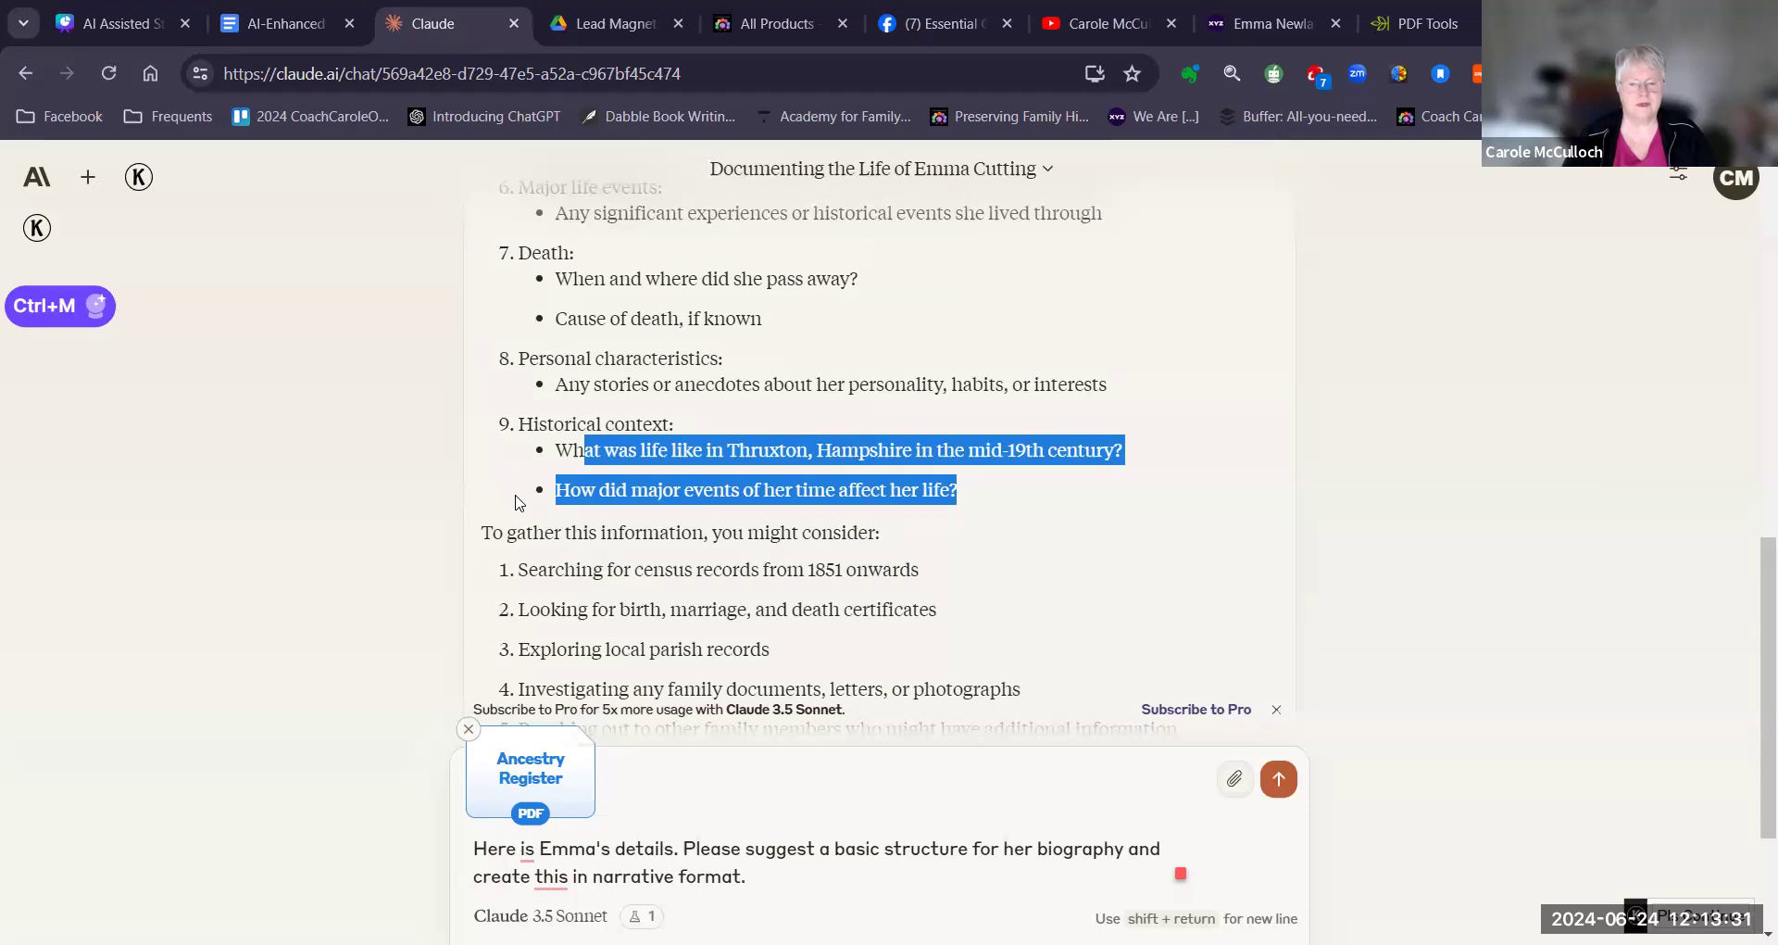
scroll(517, 498, "down", 1)
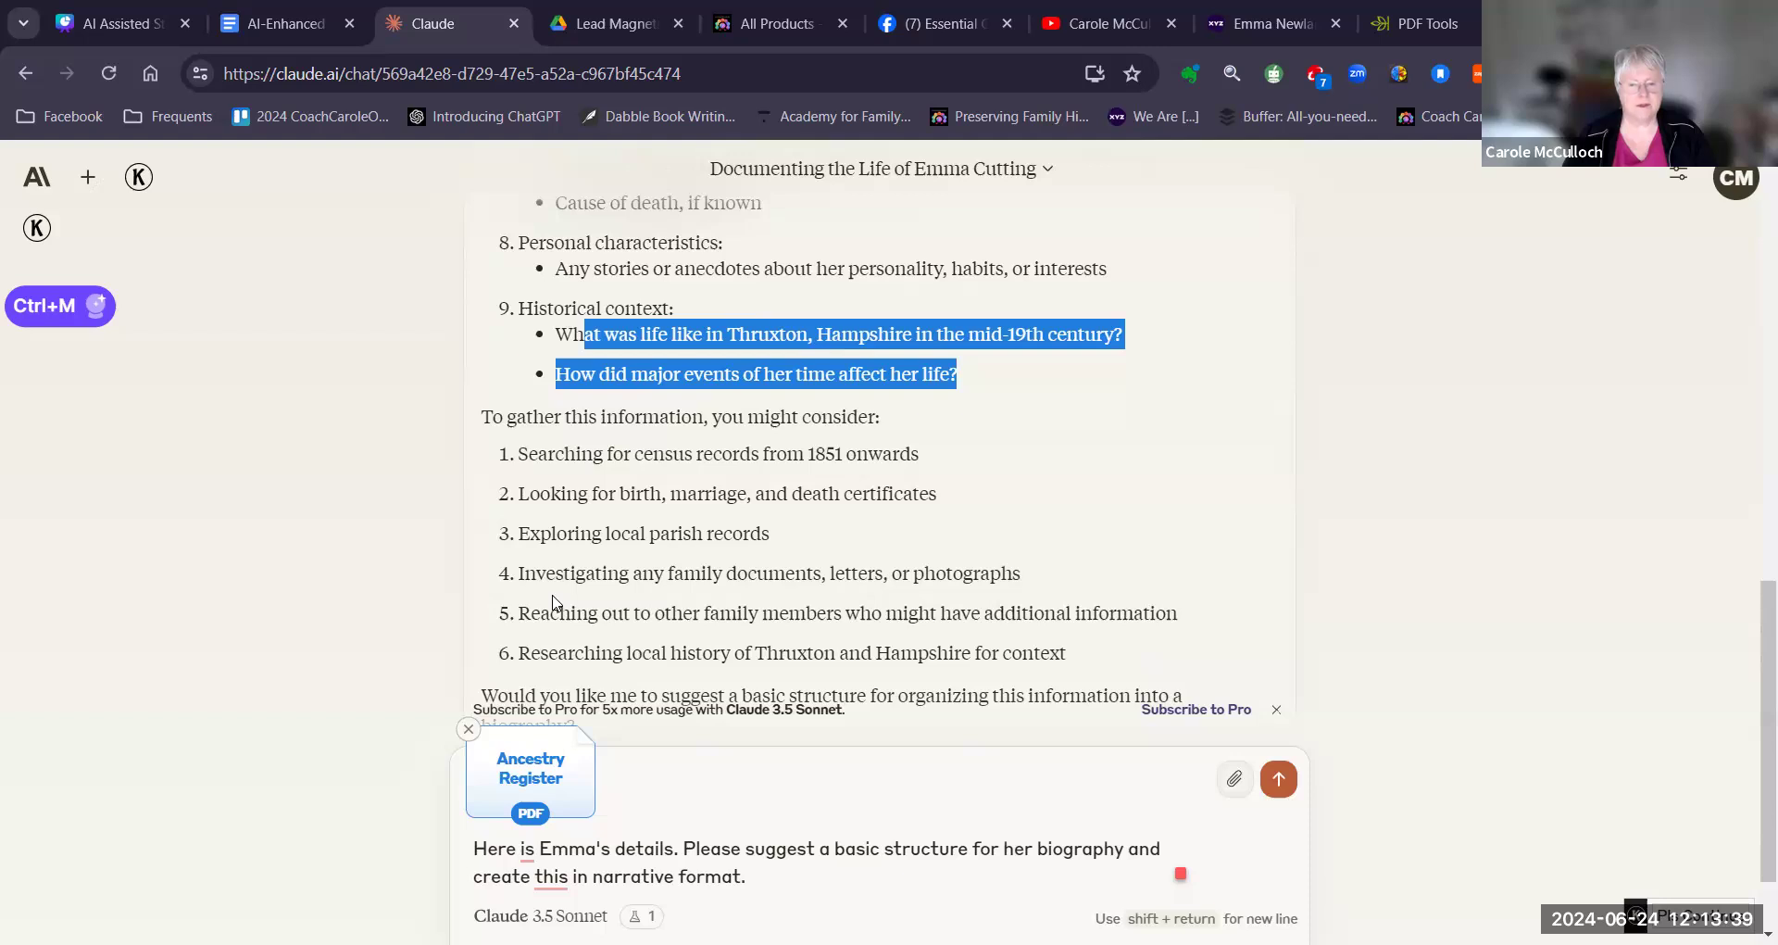
scroll(554, 602, "down", 2)
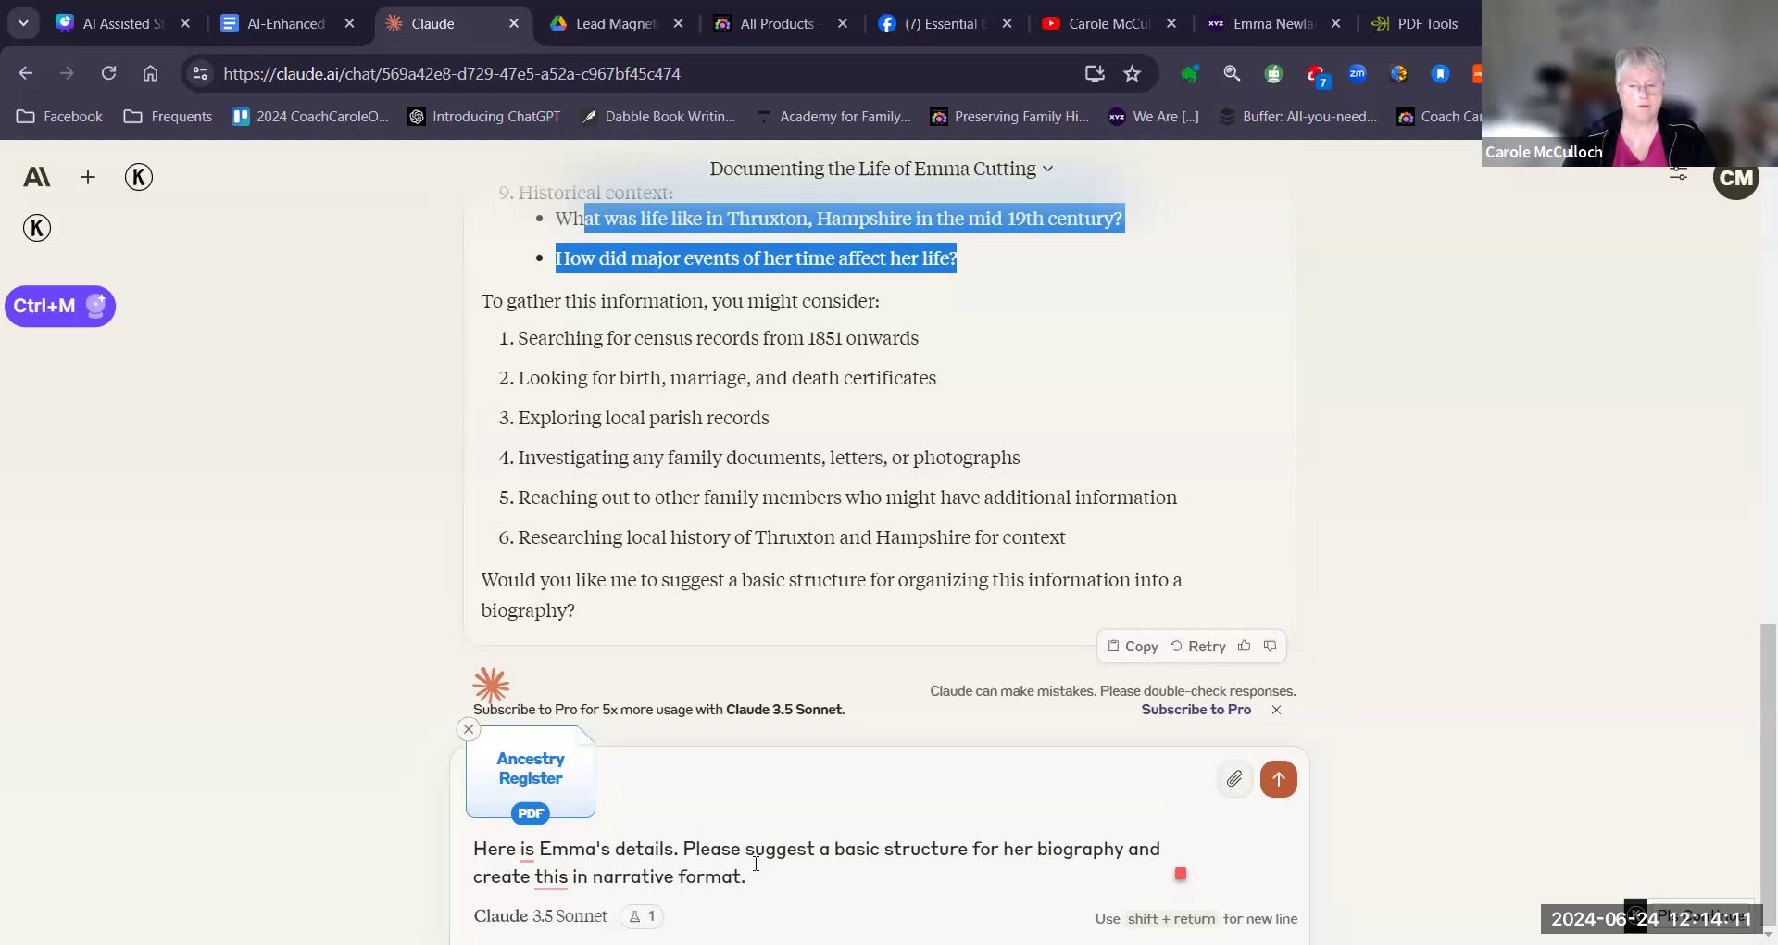
Step: Check the source register on Ancestry, then send Claude the prepared biography-structure prompt with the Ancestry Register PDF attached
left_click_drag(752, 876, 302, 845)
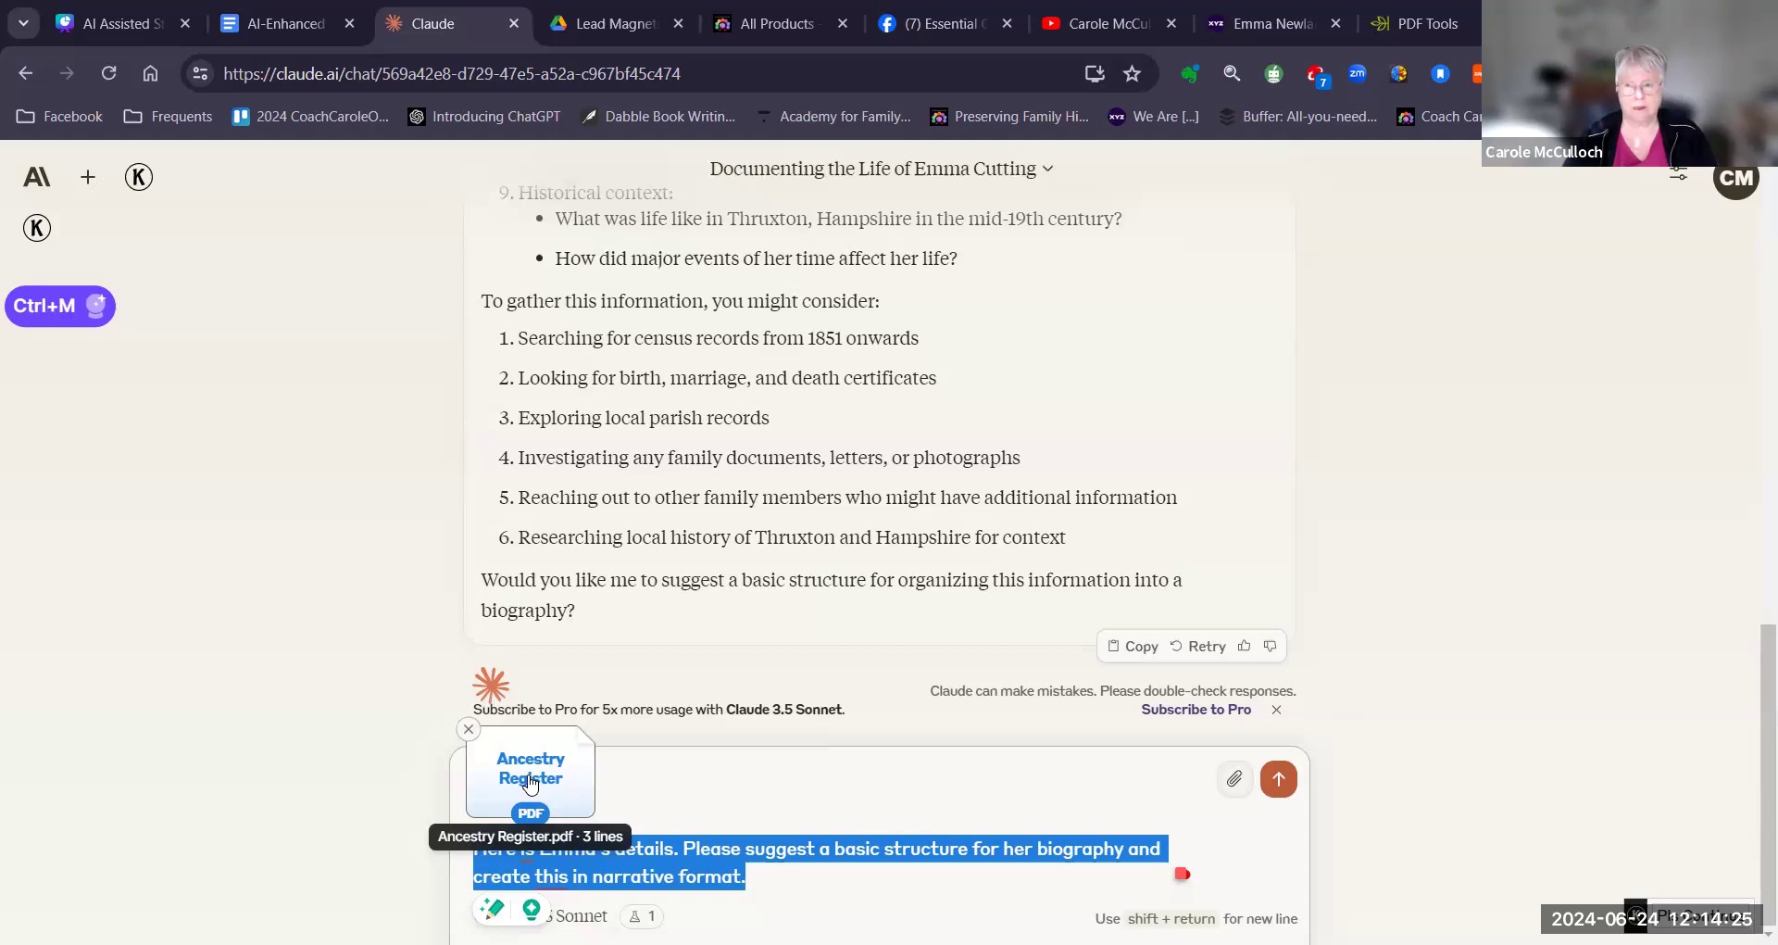
left_click(1422, 21)
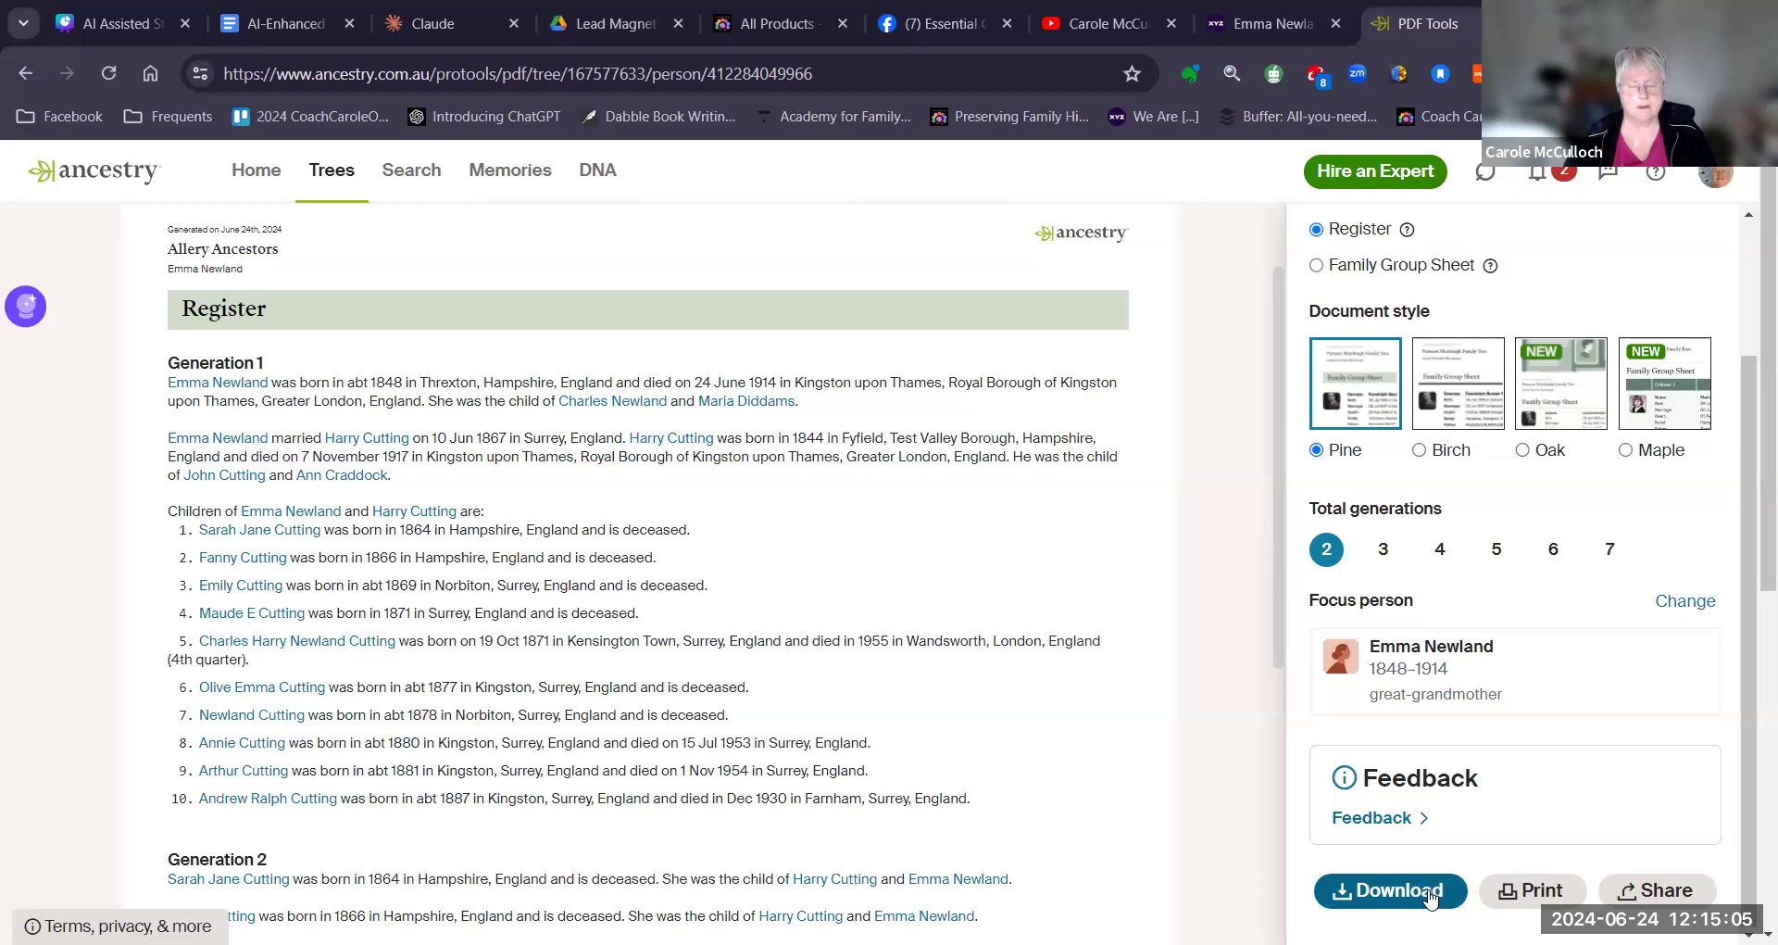
left_click(431, 28)
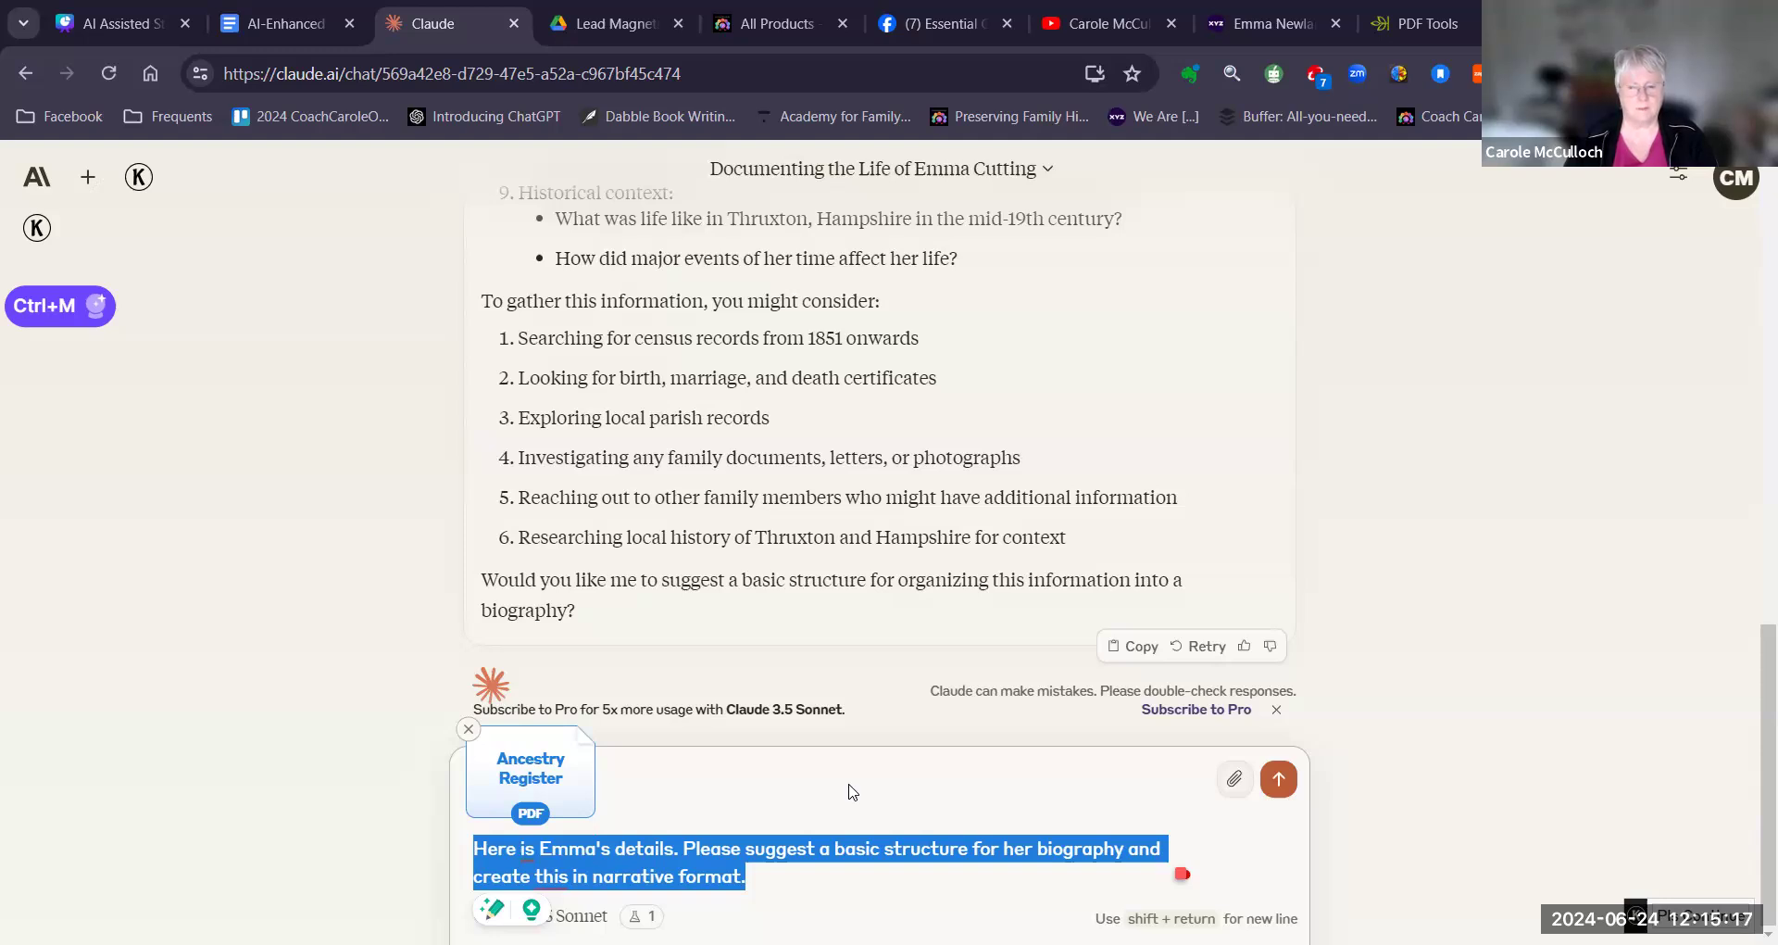
left_click(1282, 781)
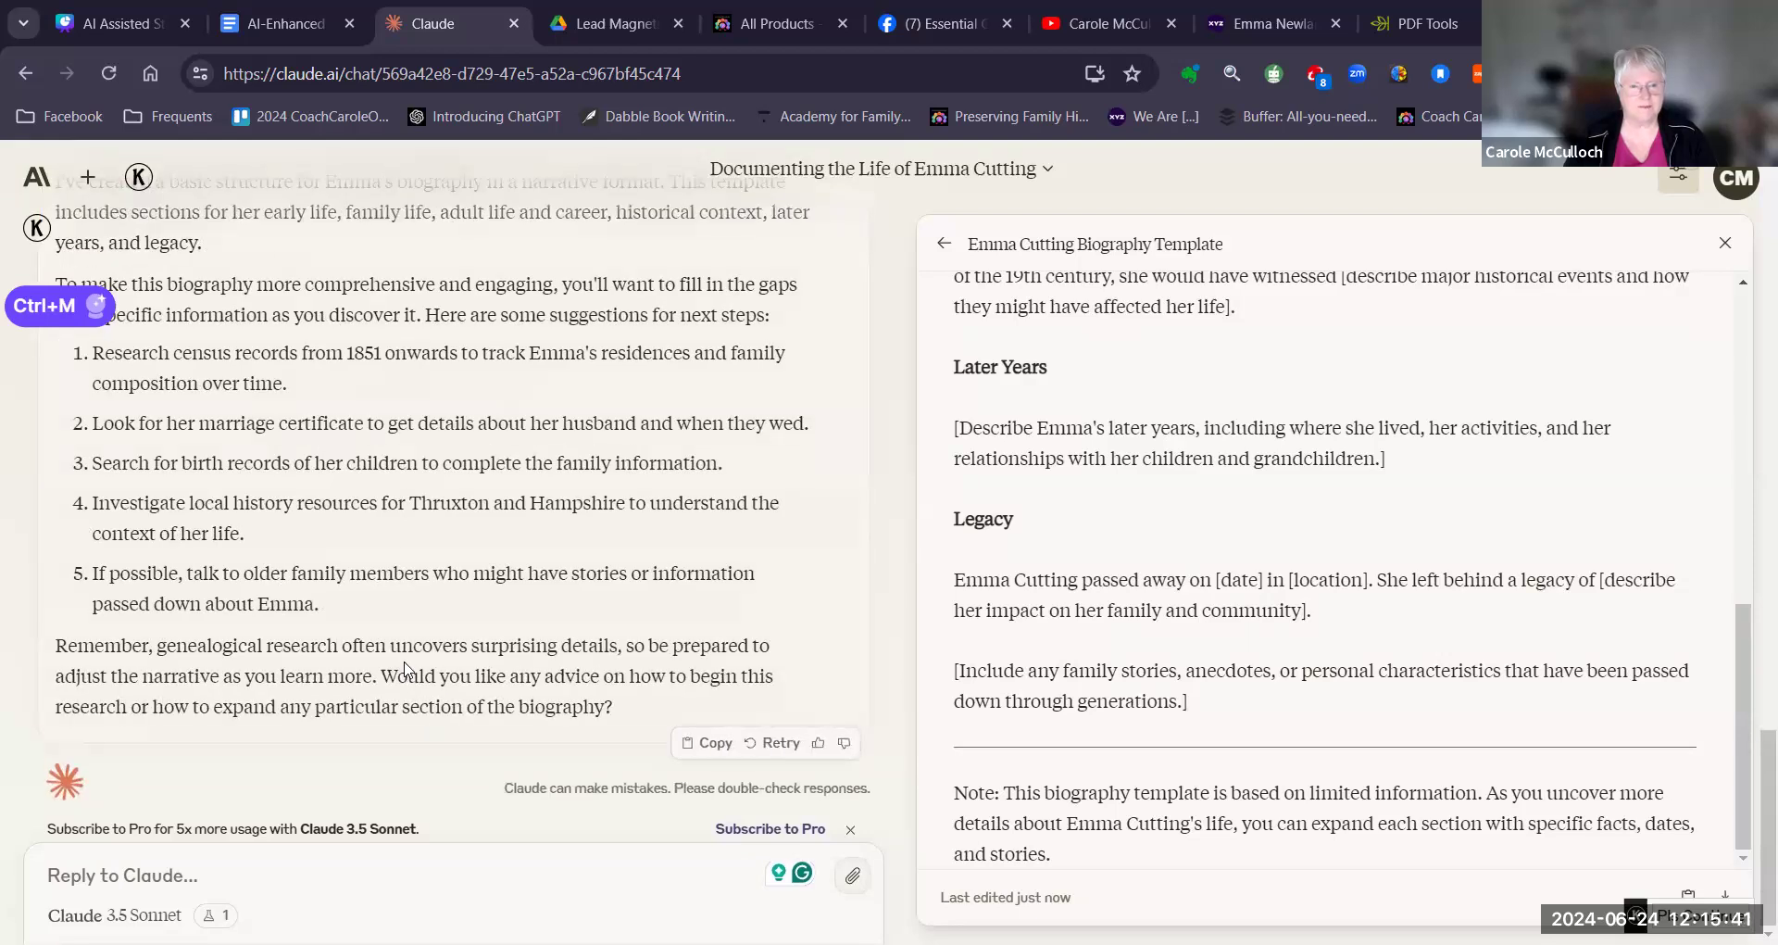
Step: Review Claude's reply about the attached document, the generated biography template and its suggested next steps
scroll(404, 667, "up", 3)
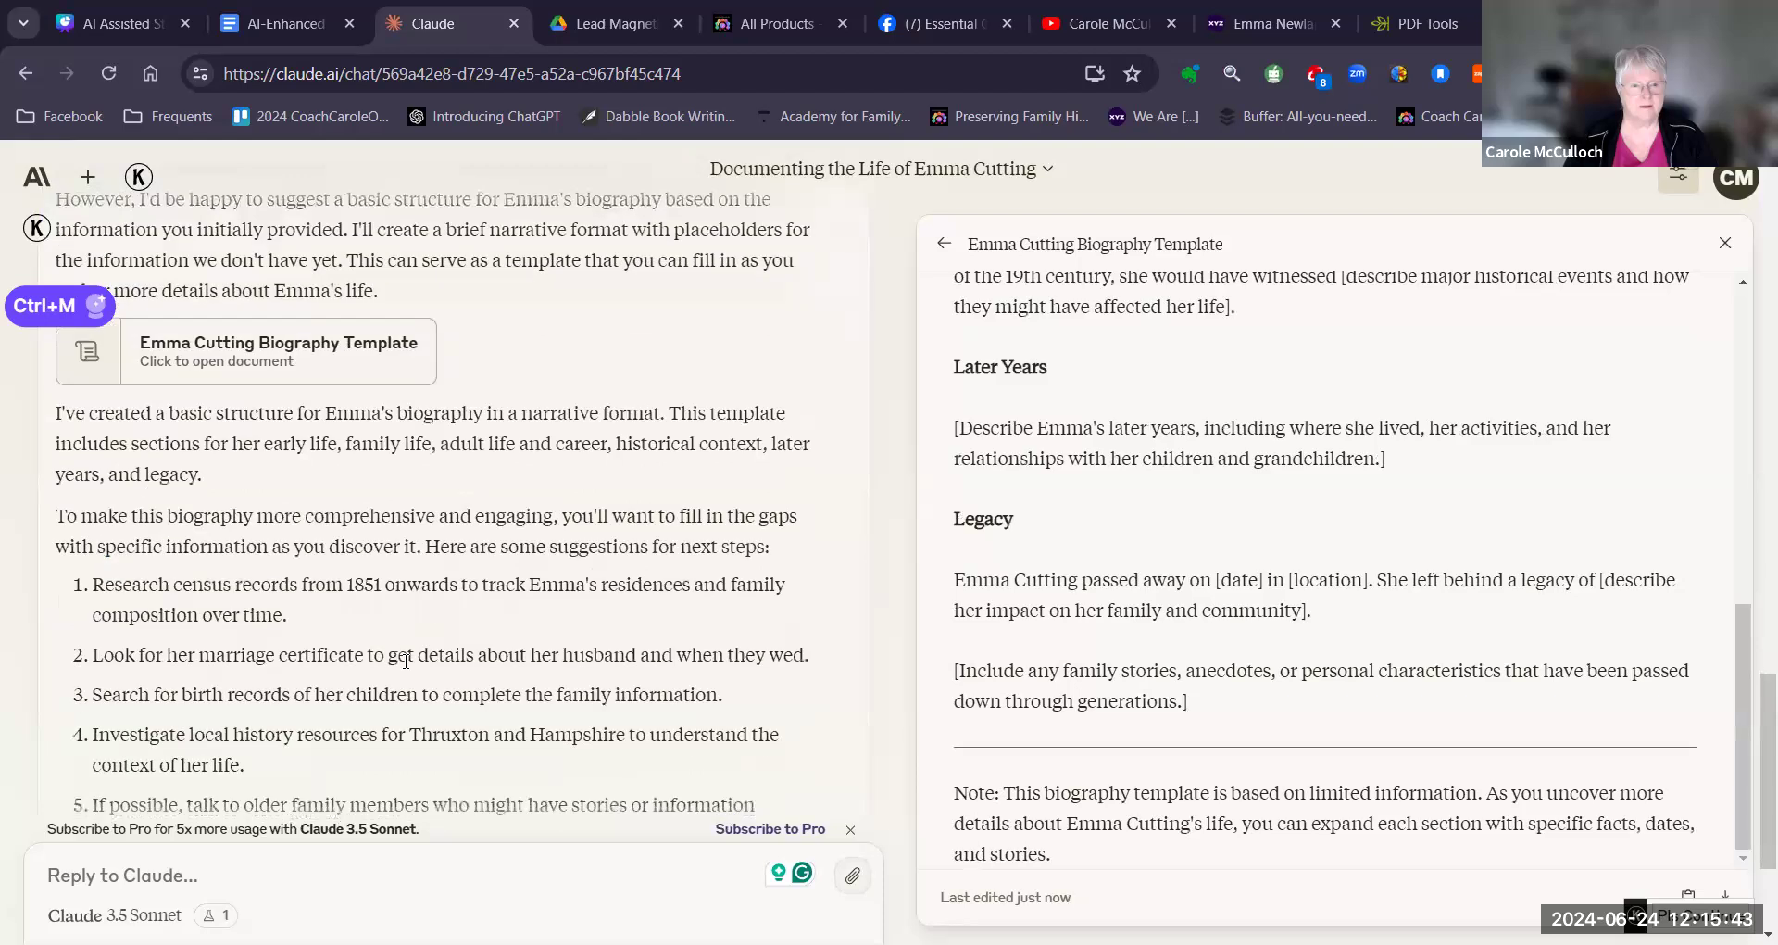
scroll(405, 660, "up", 1)
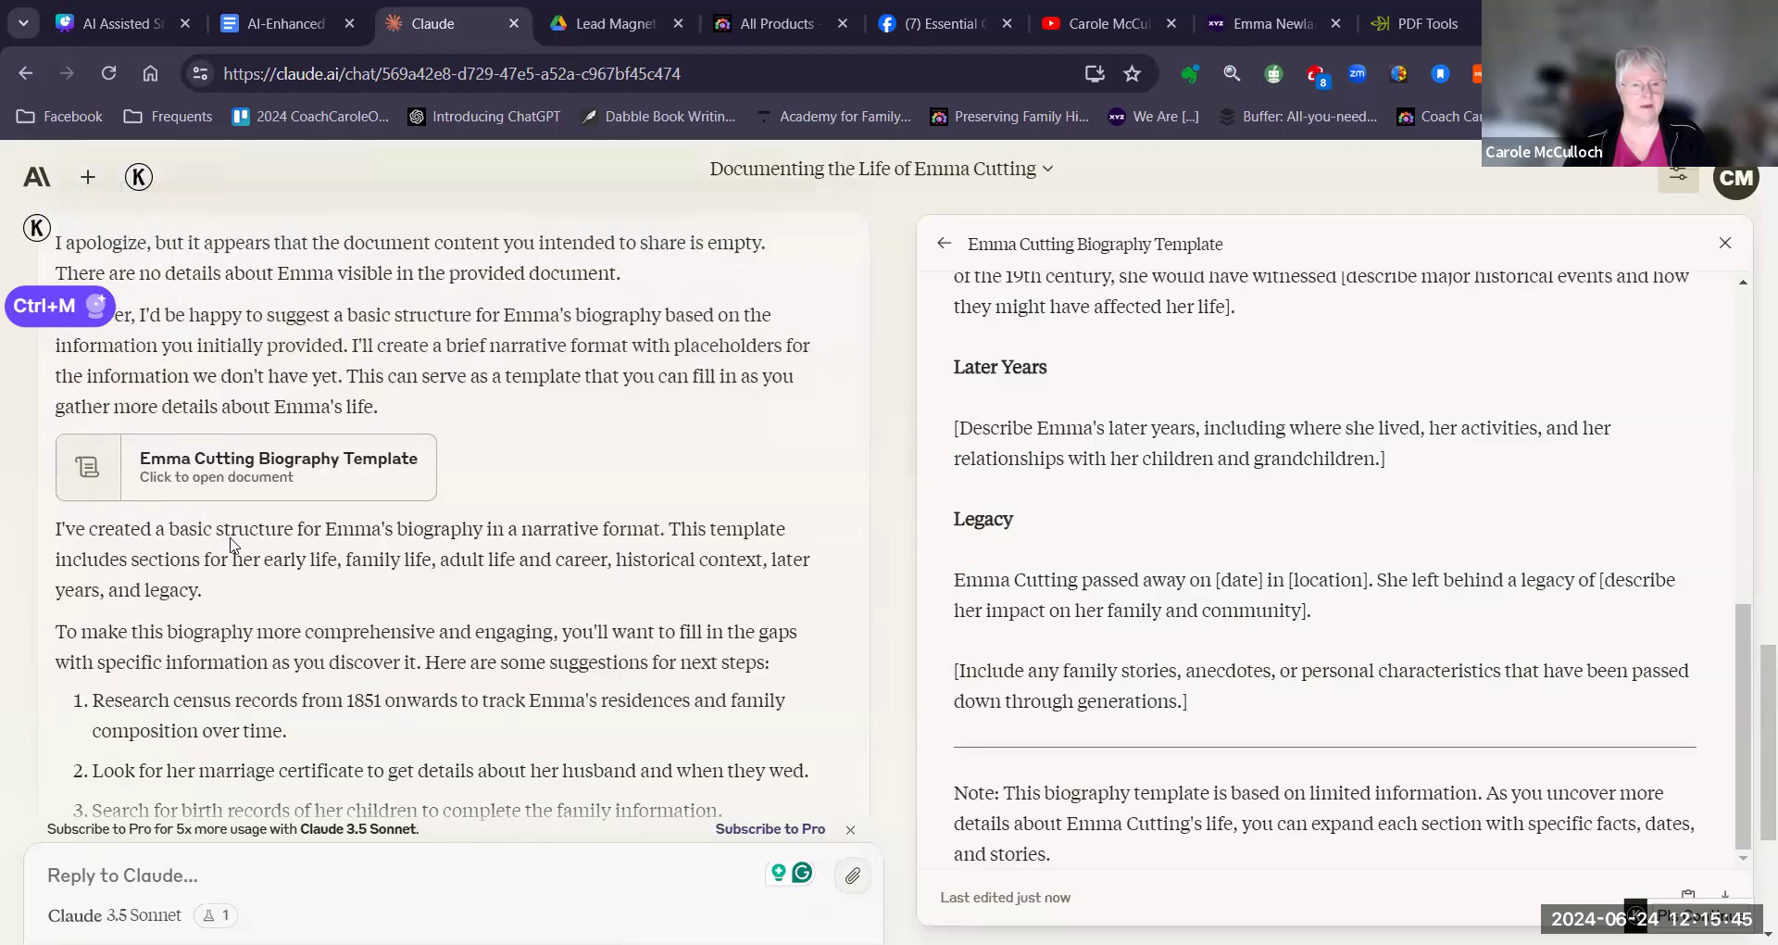
left_click_drag(52, 535, 396, 599)
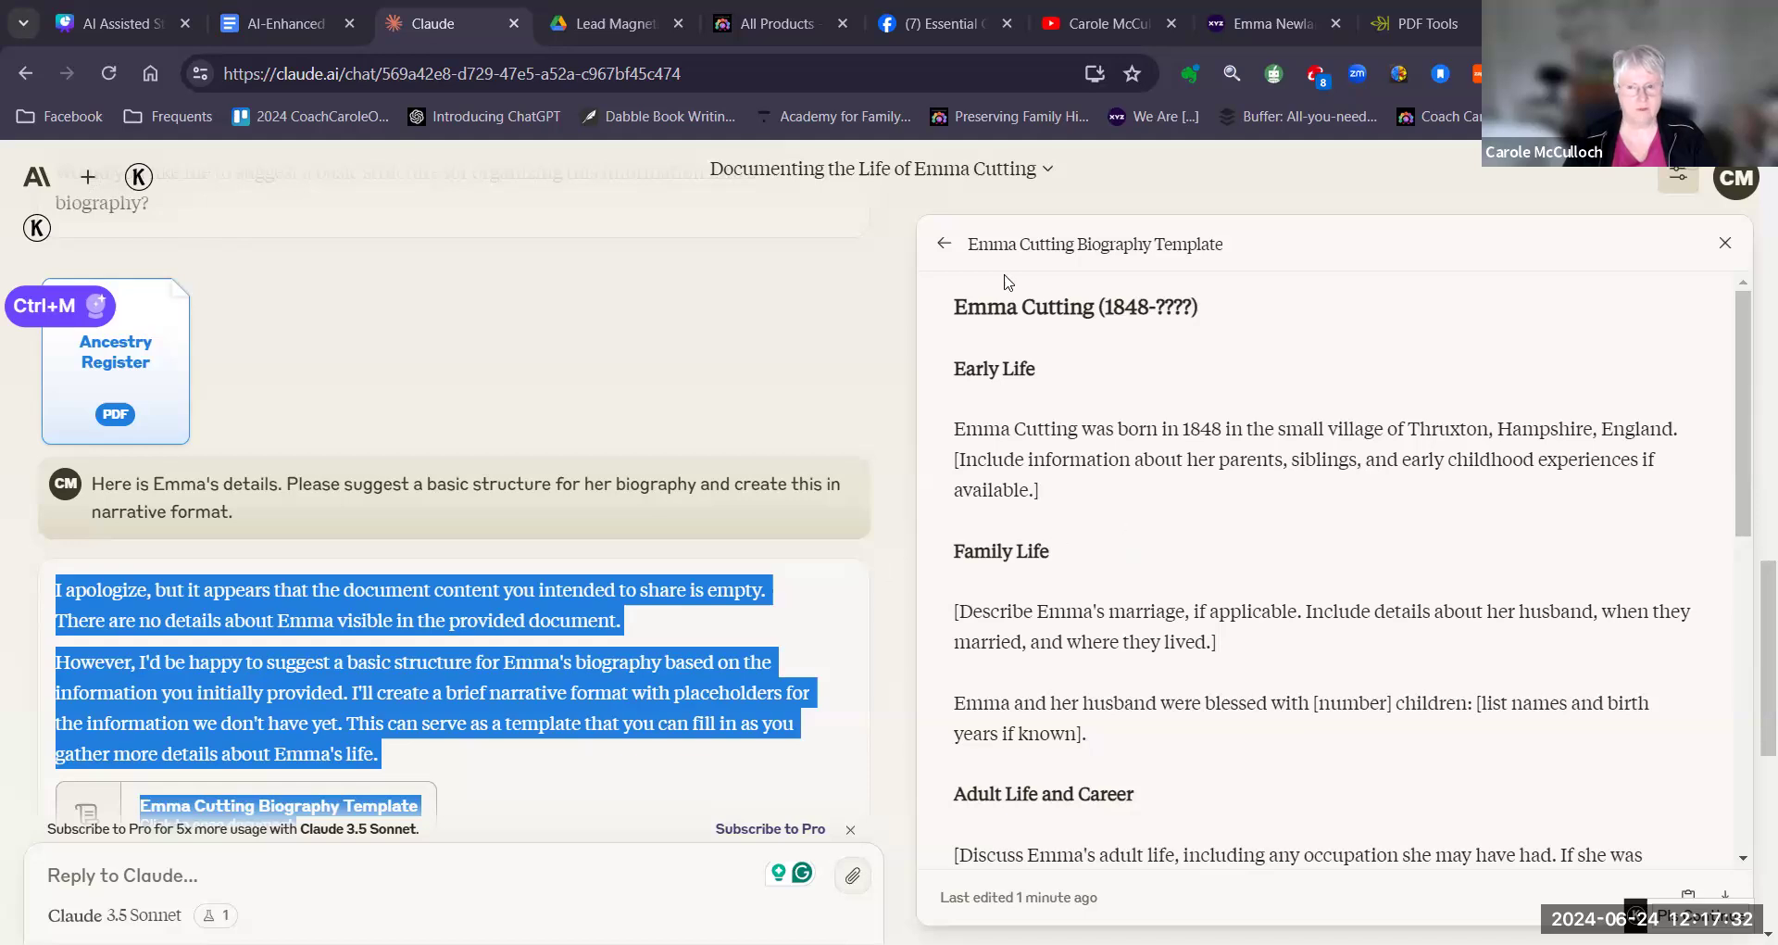
triple_click(1223, 257)
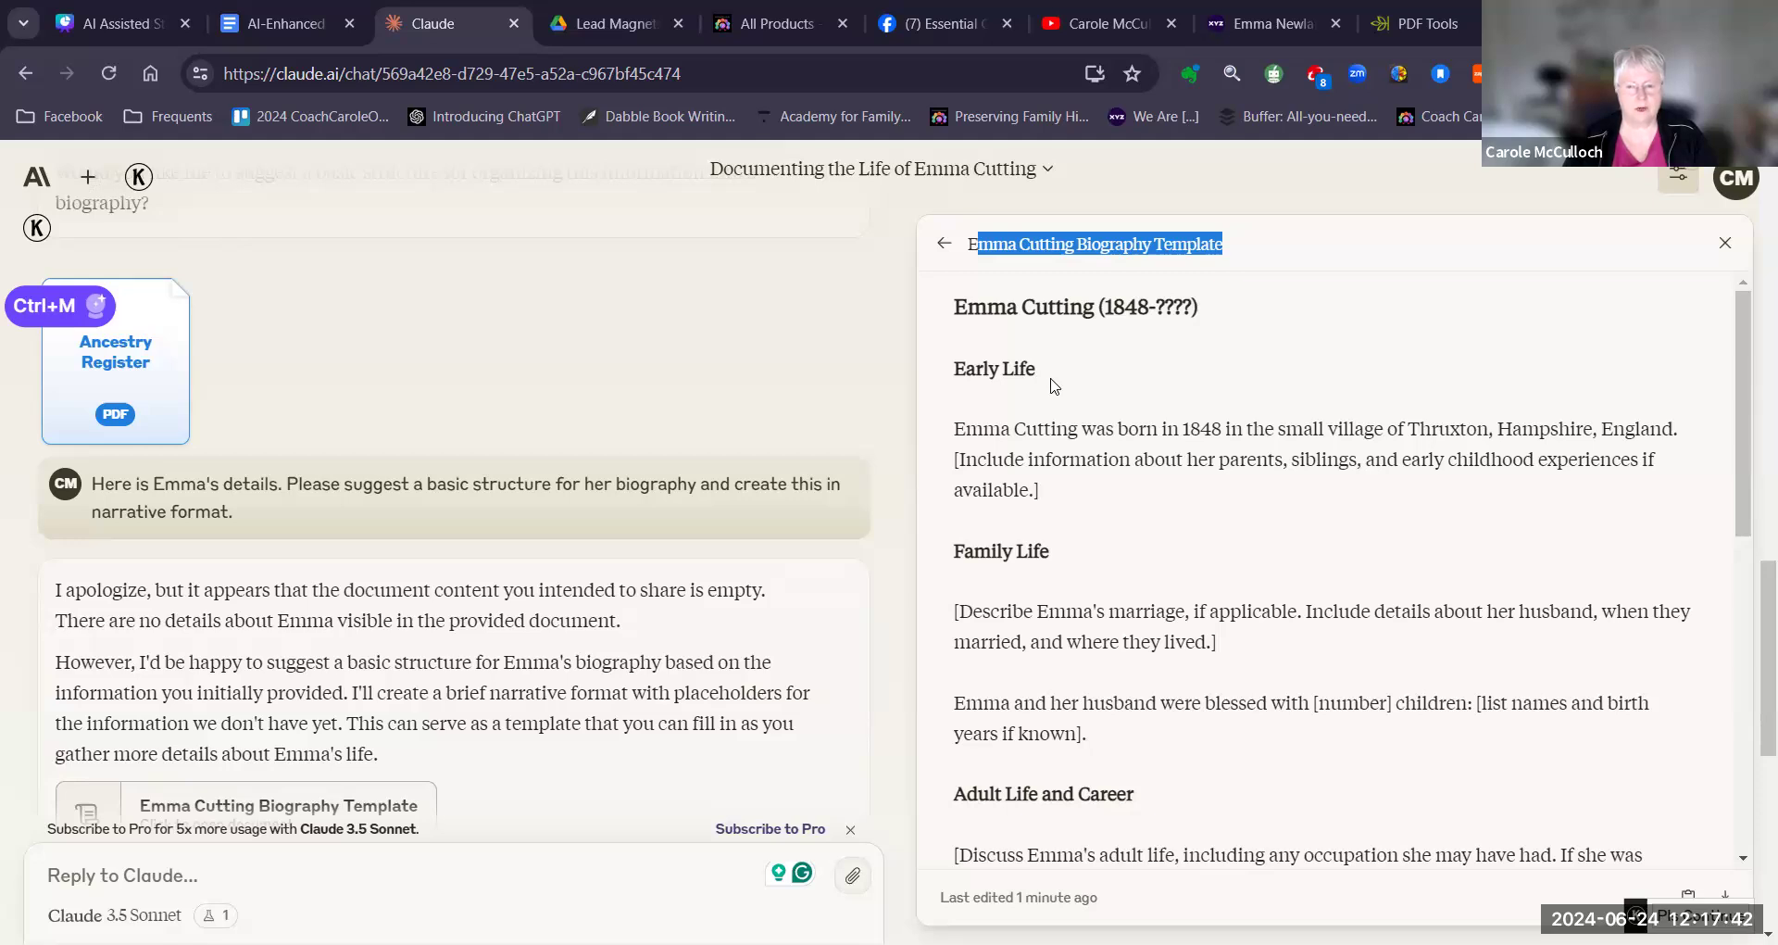
scroll(1084, 519, "down", 10)
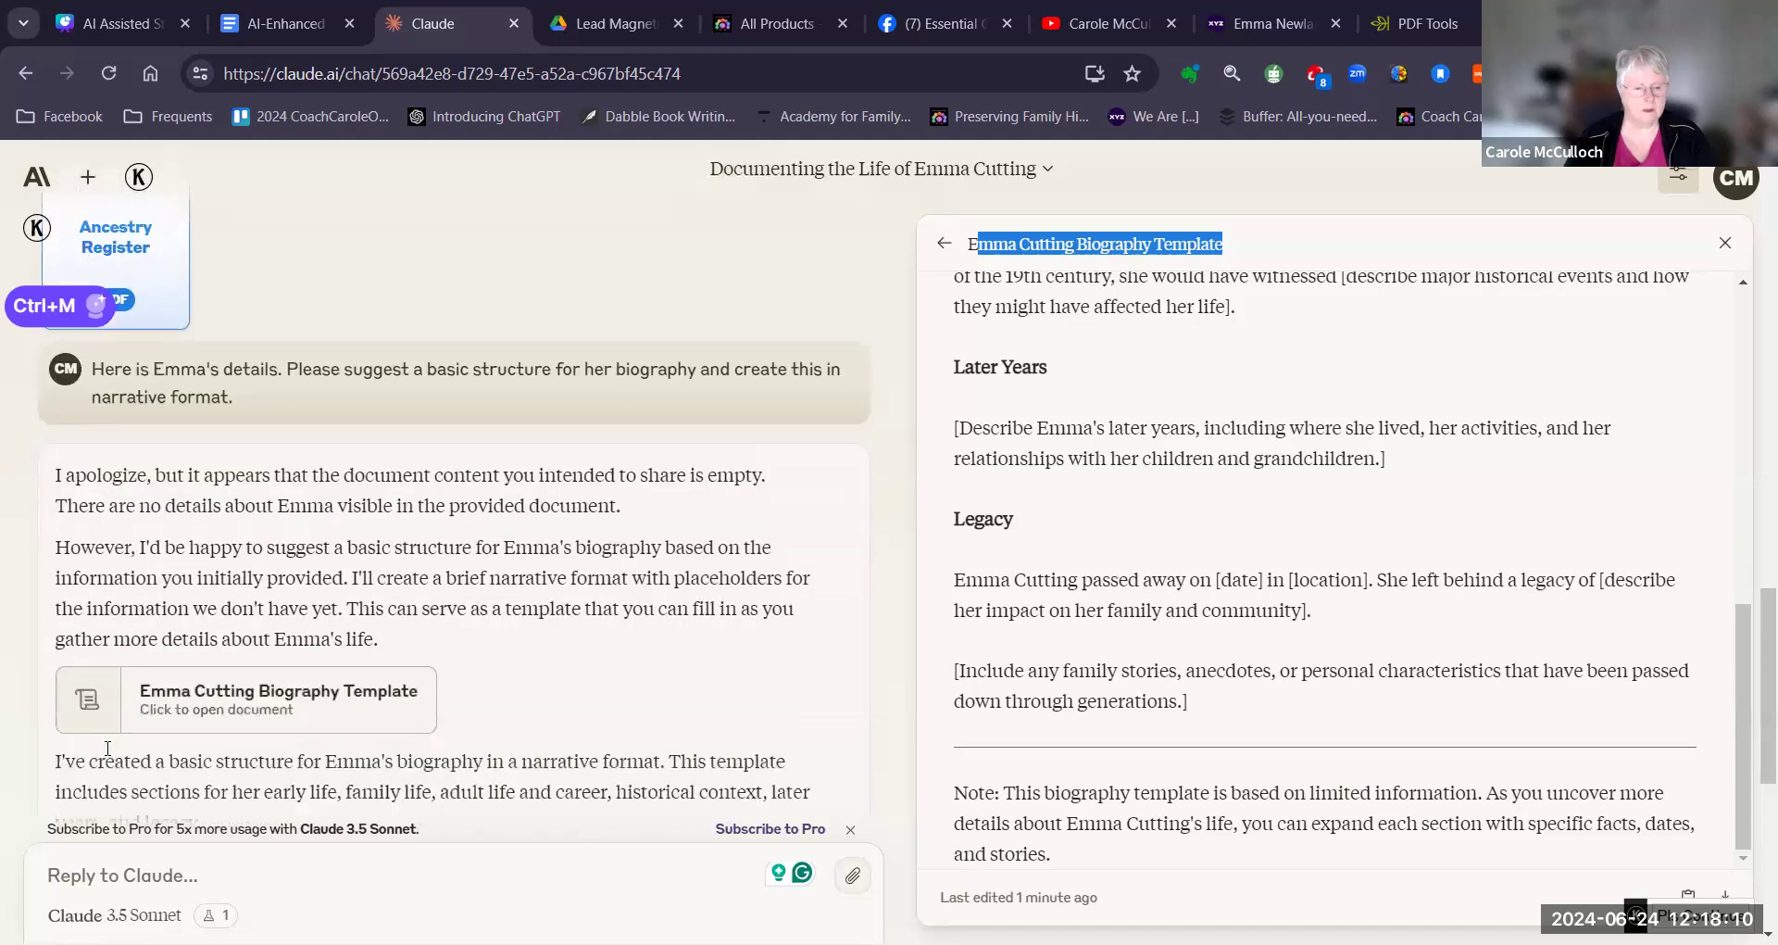
scroll(107, 747, "down", 7)
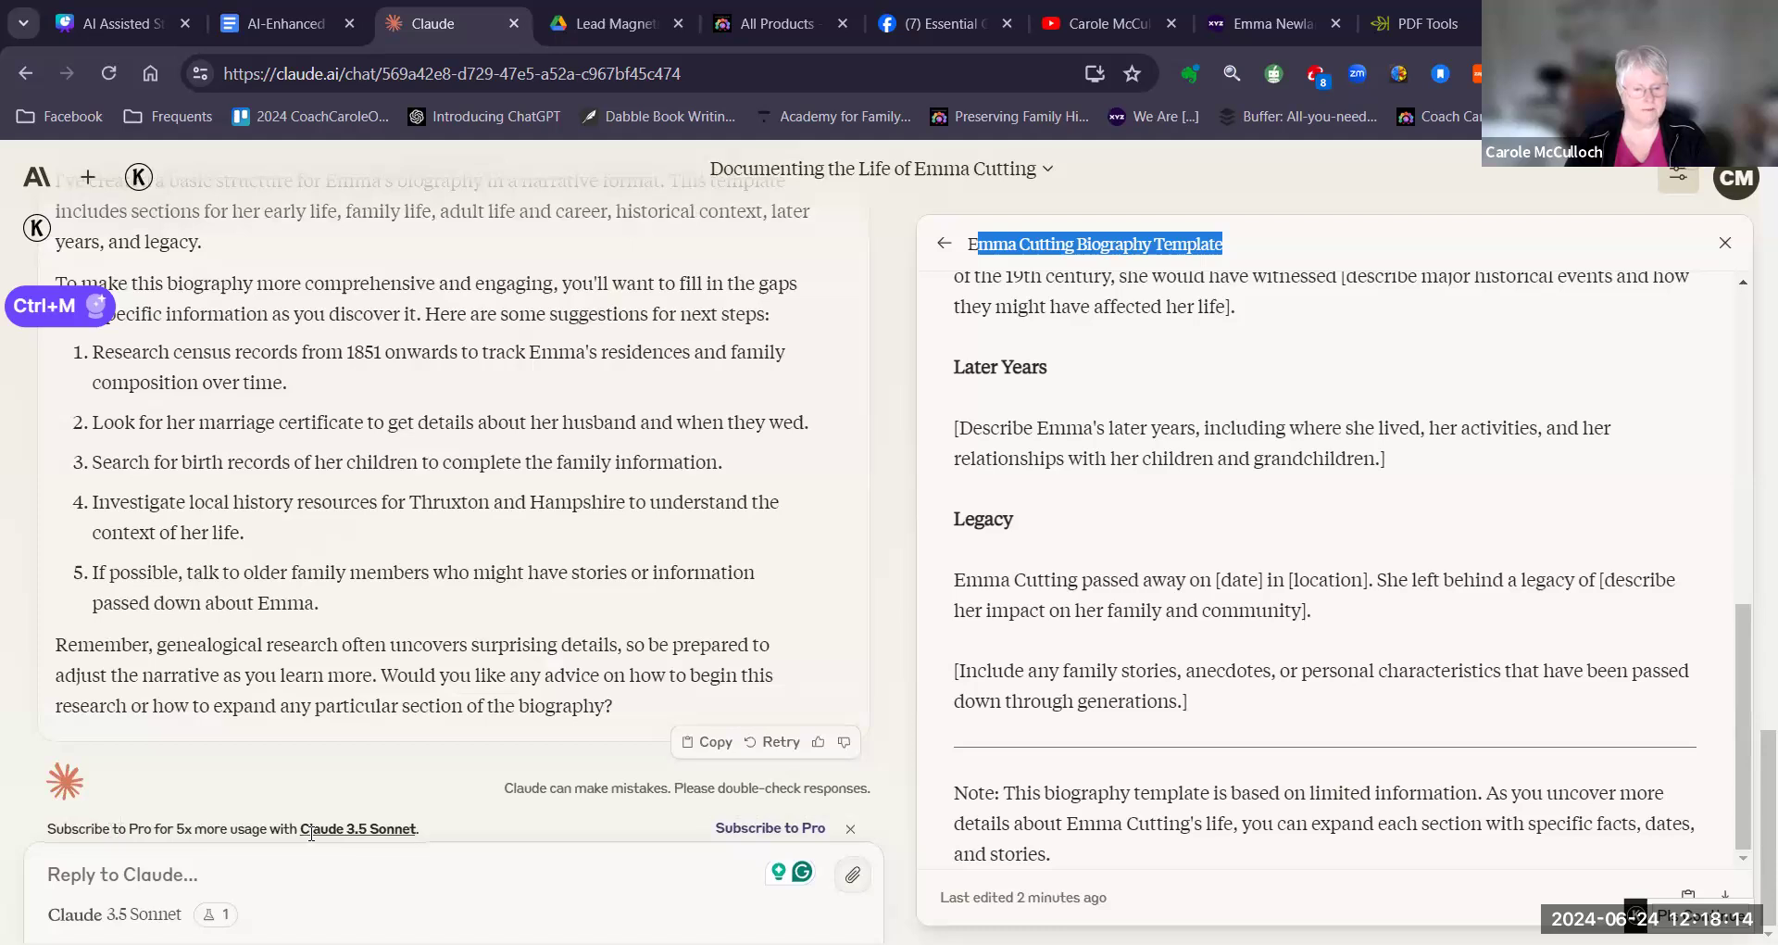
Step: Paste the ancestor's register text with the marriage and children's details into the chat reply and send it
left_click(65, 868)
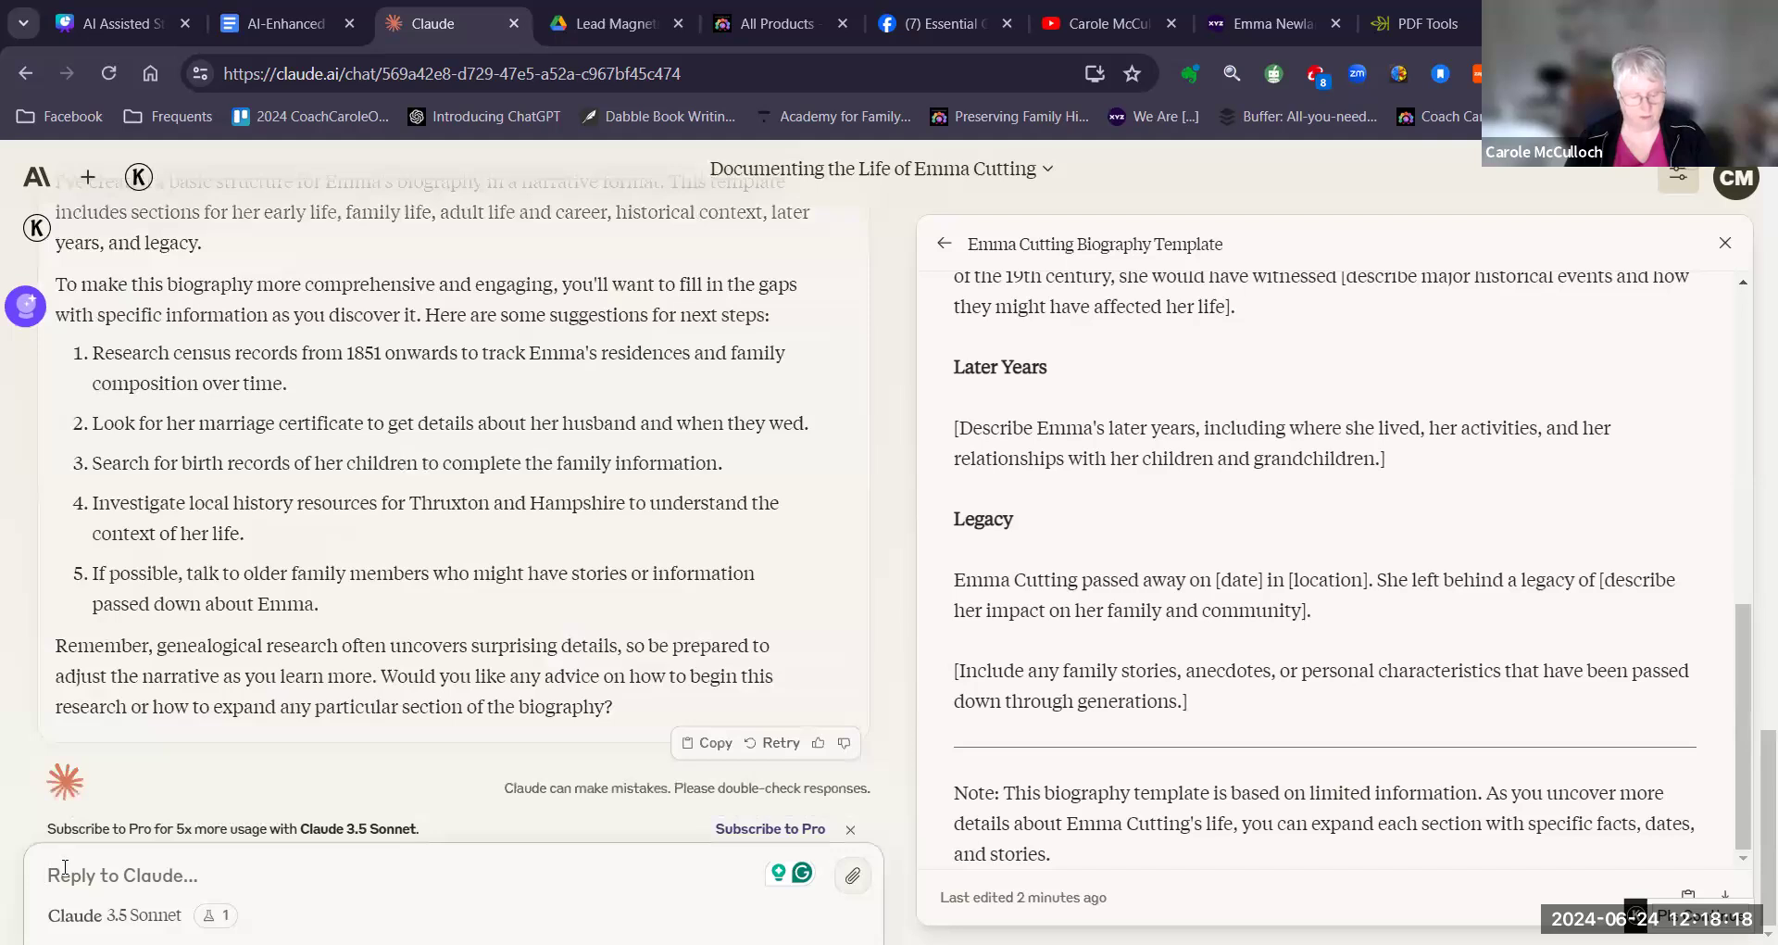
key("ctrl+v")
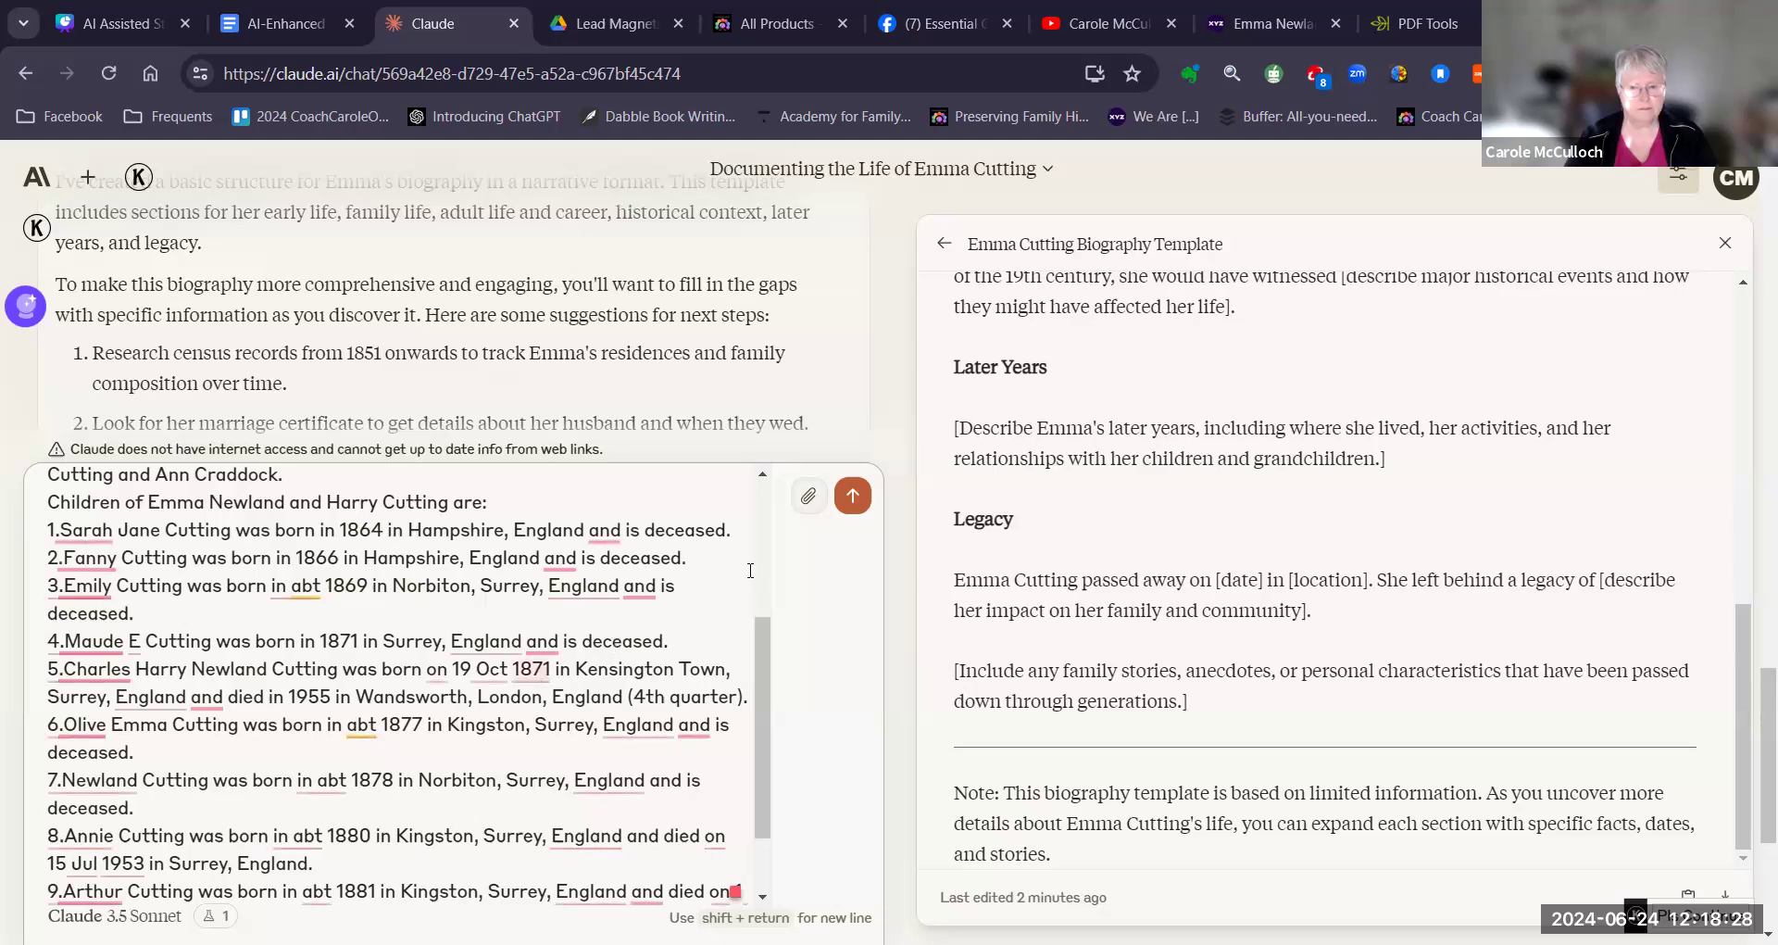
left_click(853, 498)
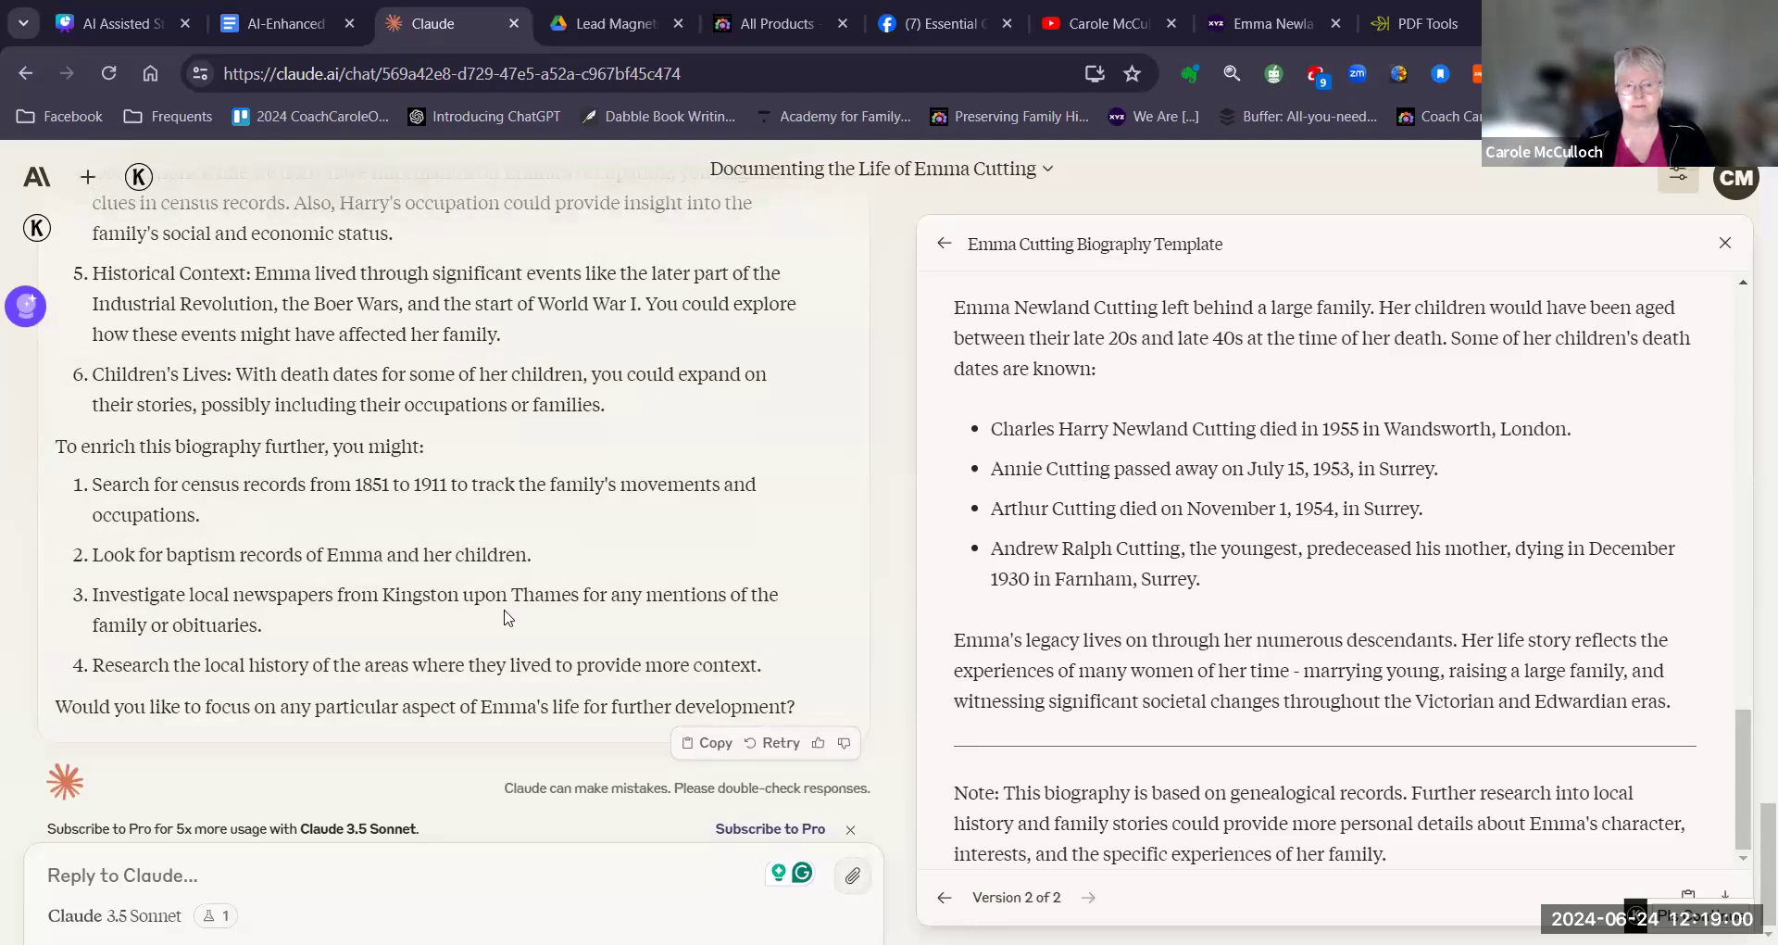
Step: Examine the points on family origins, early motherhood and relocation in Claude's reply on the updated biography, highlighting each passage
scroll(256, 524, "up", 4)
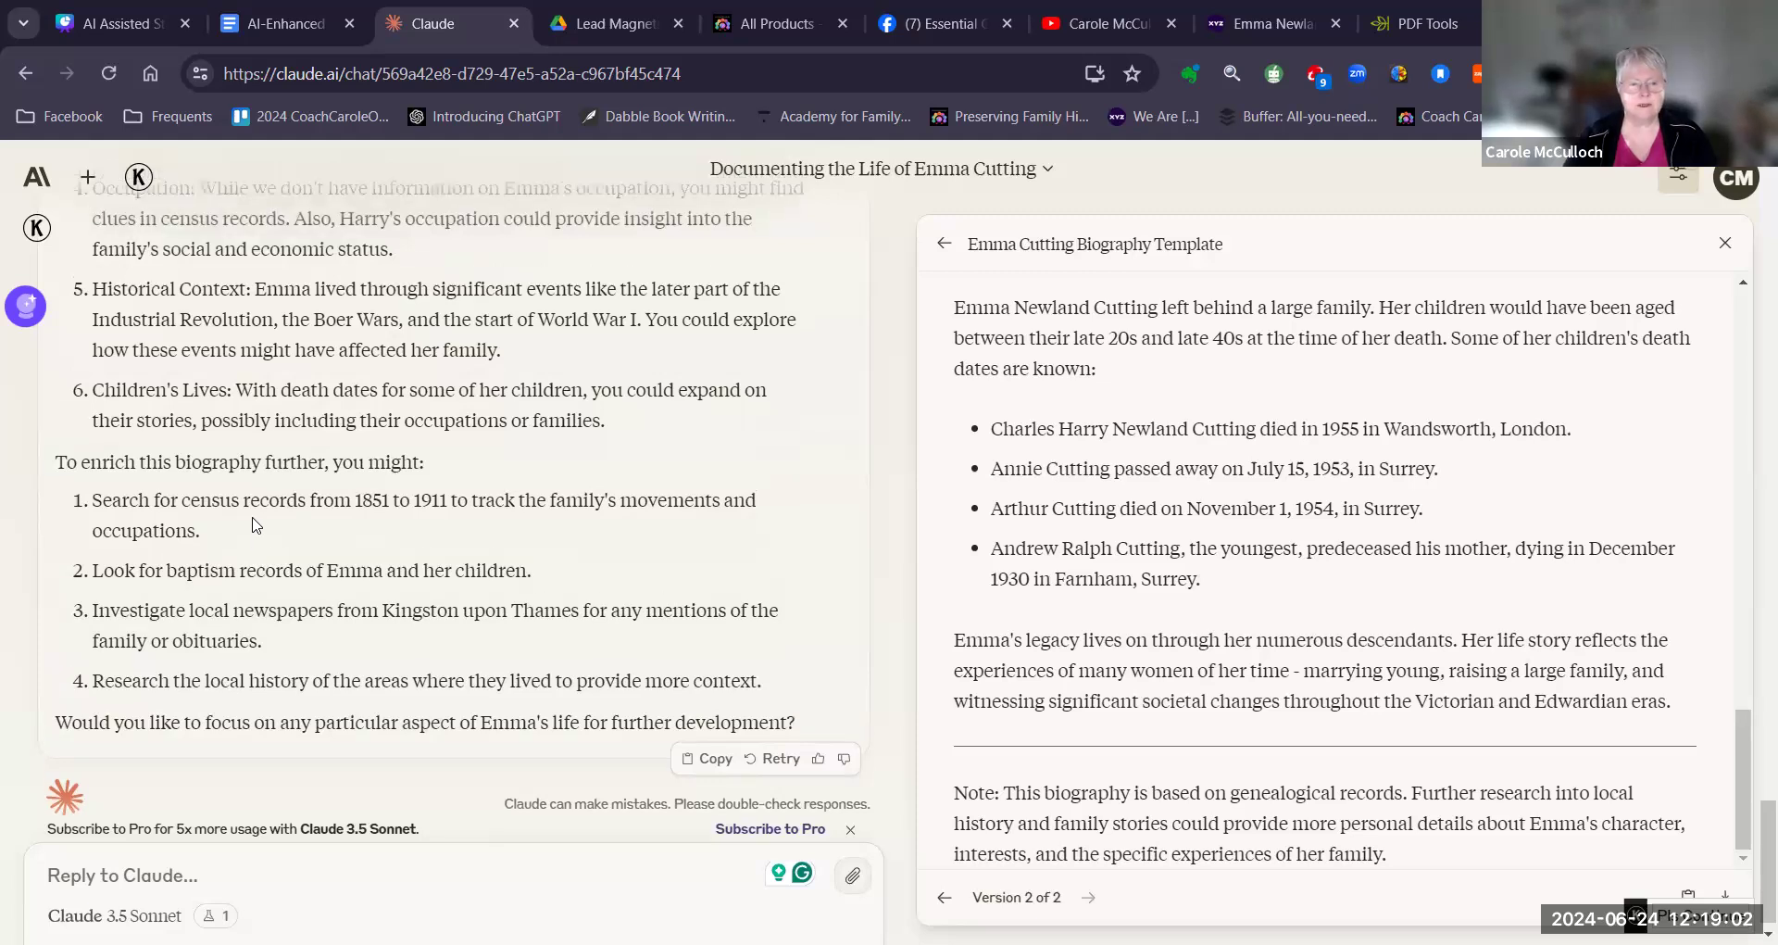
scroll(253, 517, "up", 3)
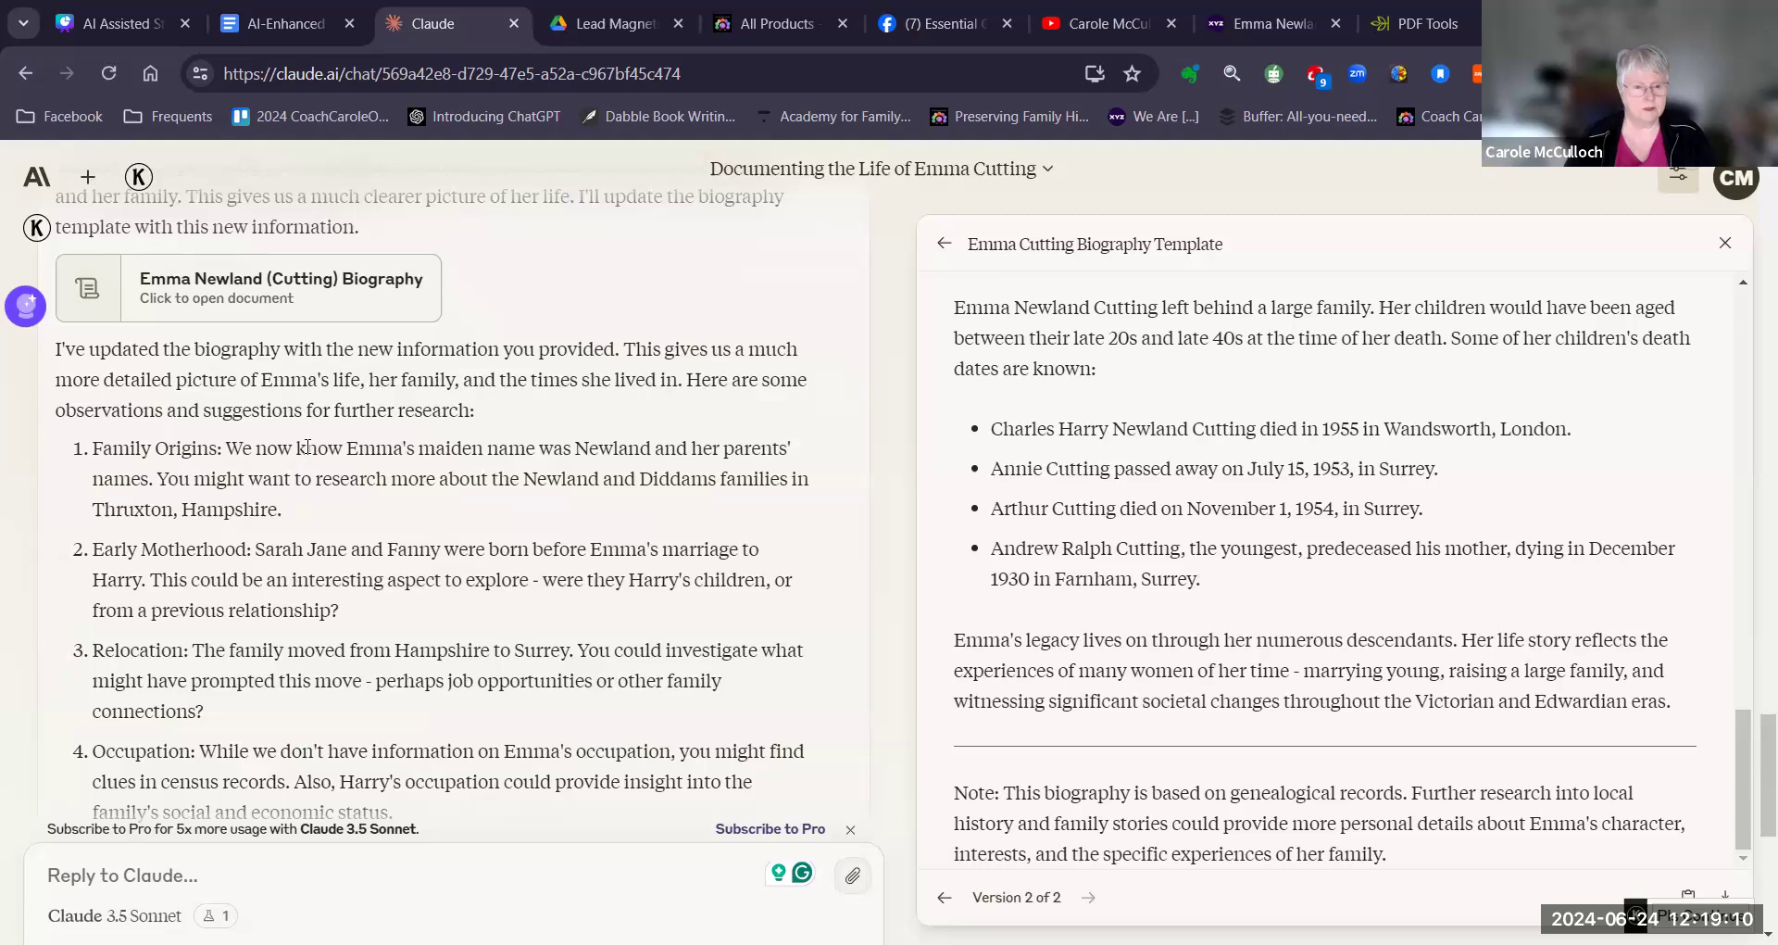
left_click_drag(228, 447, 512, 507)
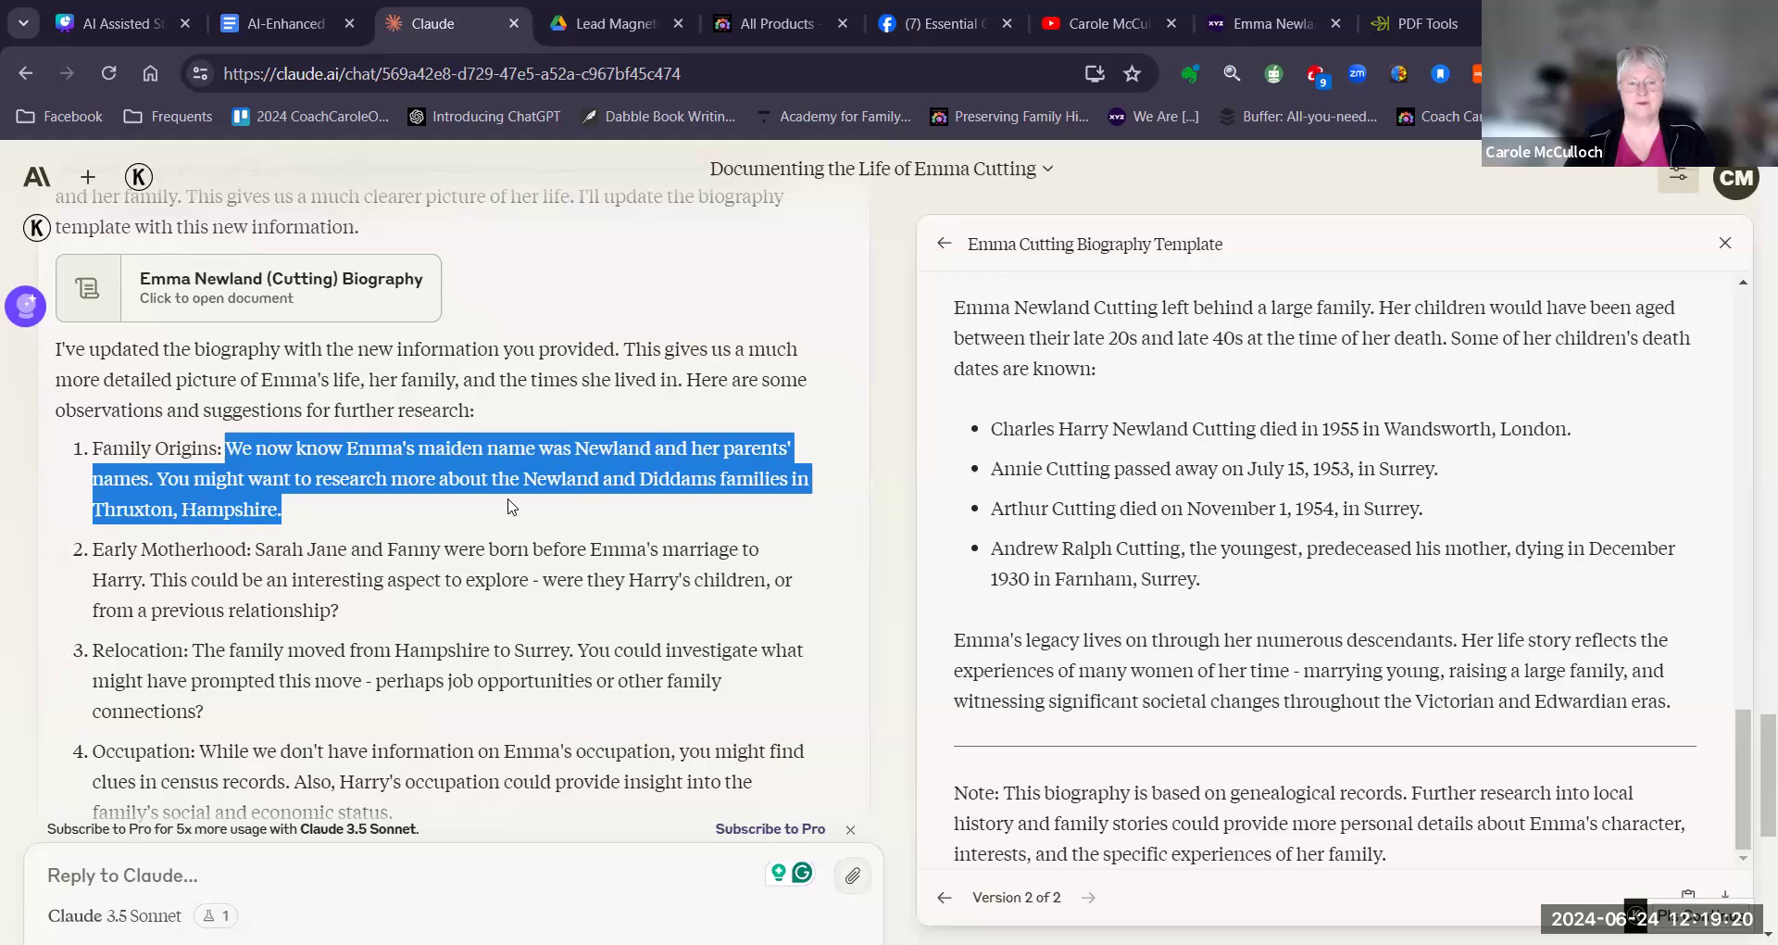
key("ctrl+c")
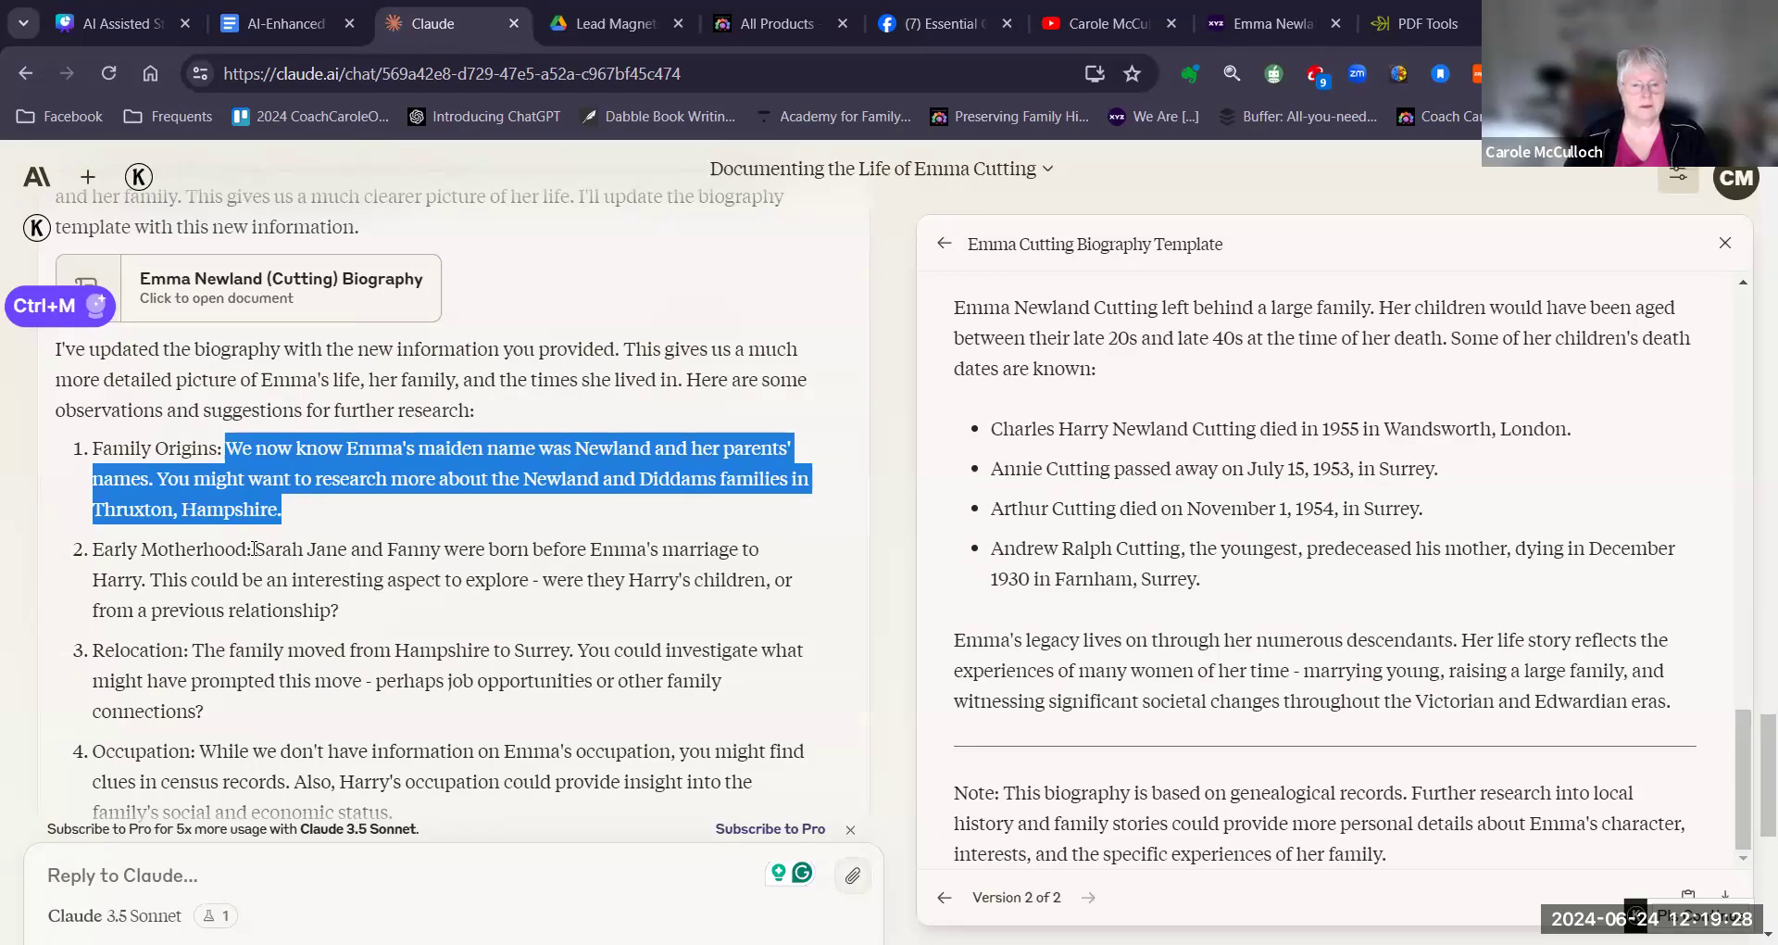
left_click_drag(250, 548, 496, 573)
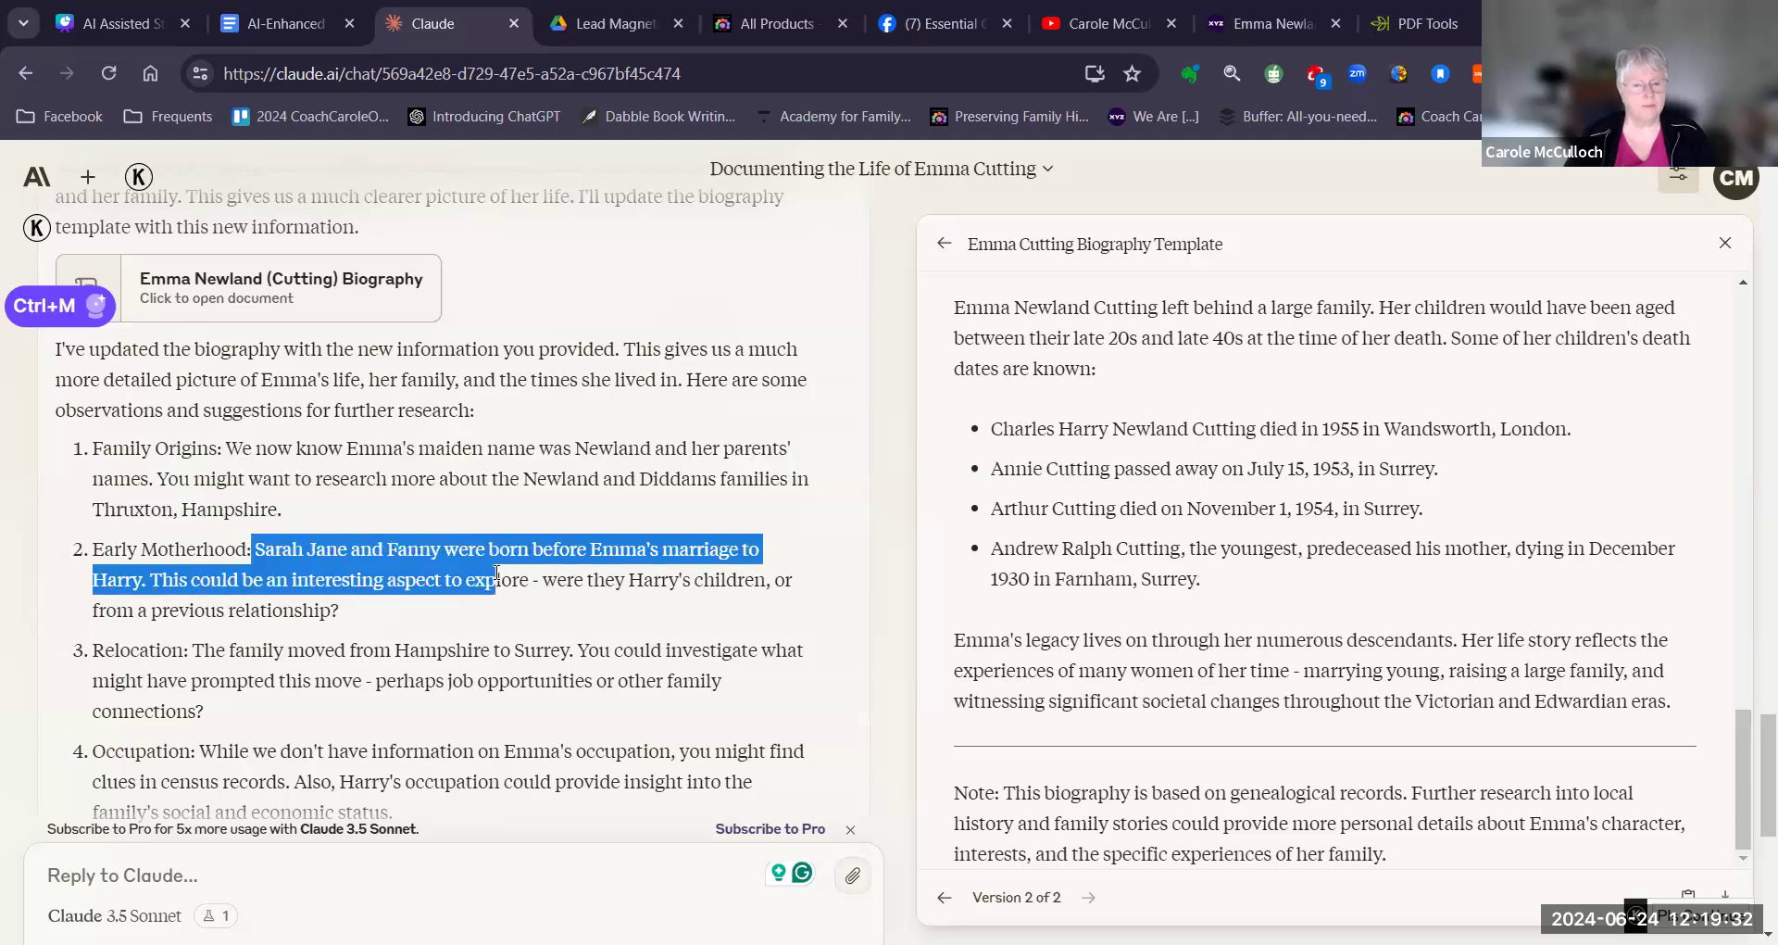
left_click_drag(498, 573, 510, 622)
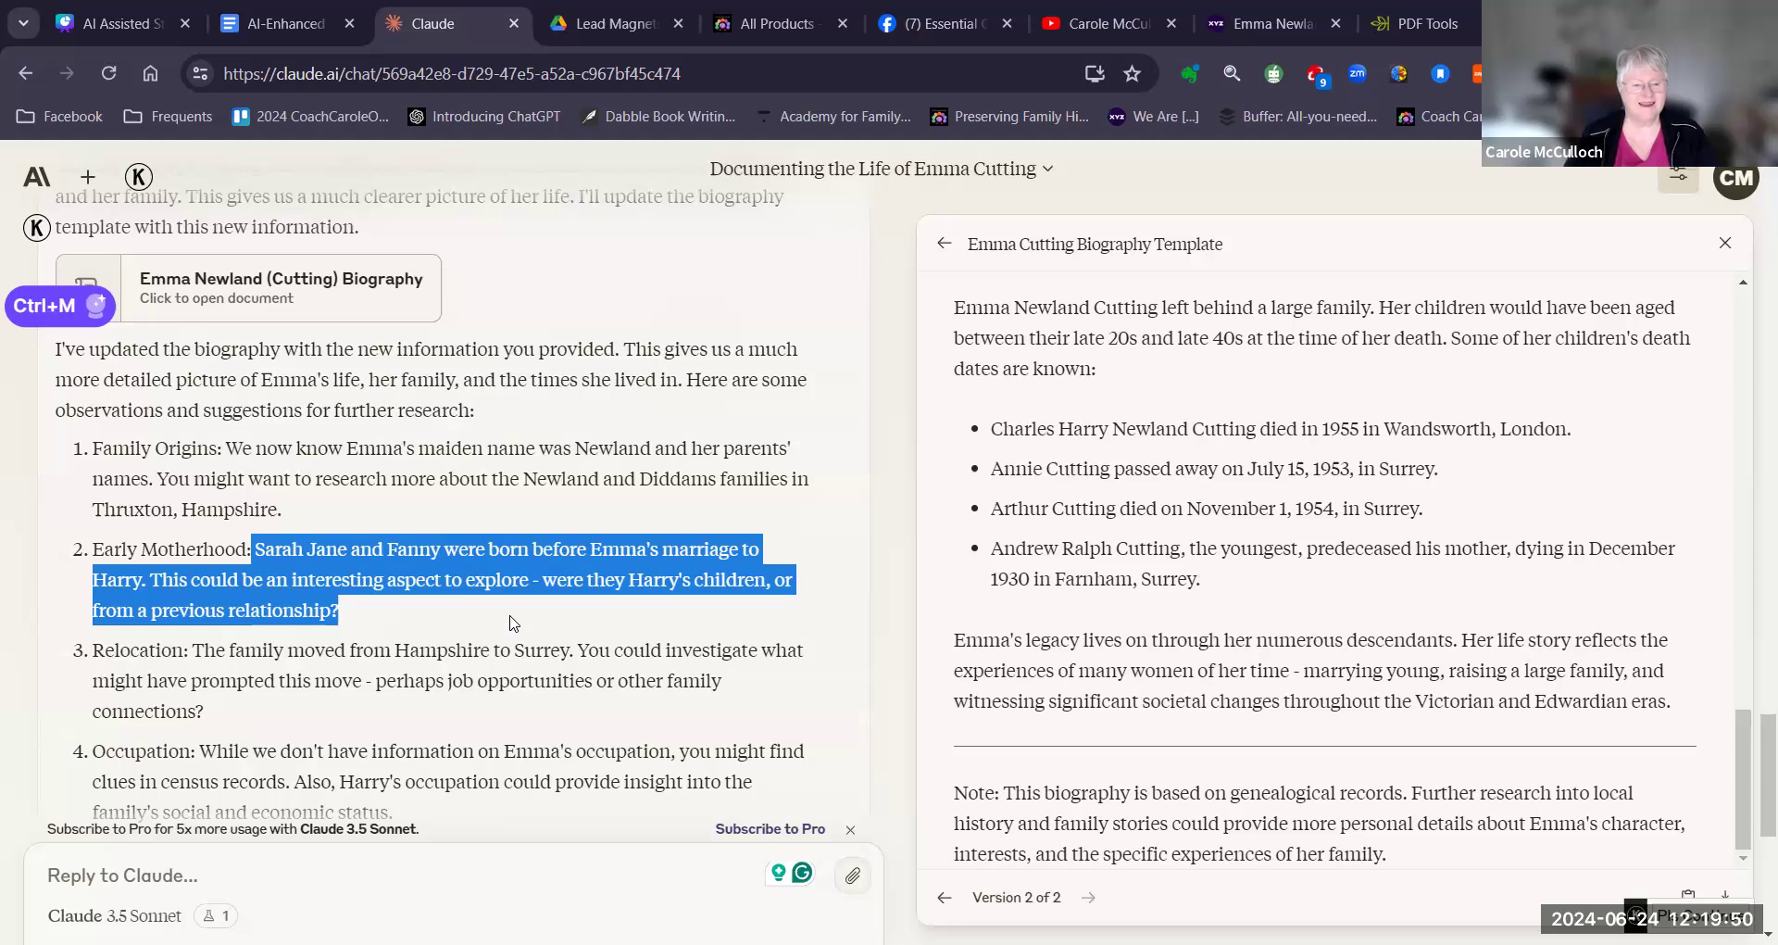
left_click_drag(161, 649, 589, 711)
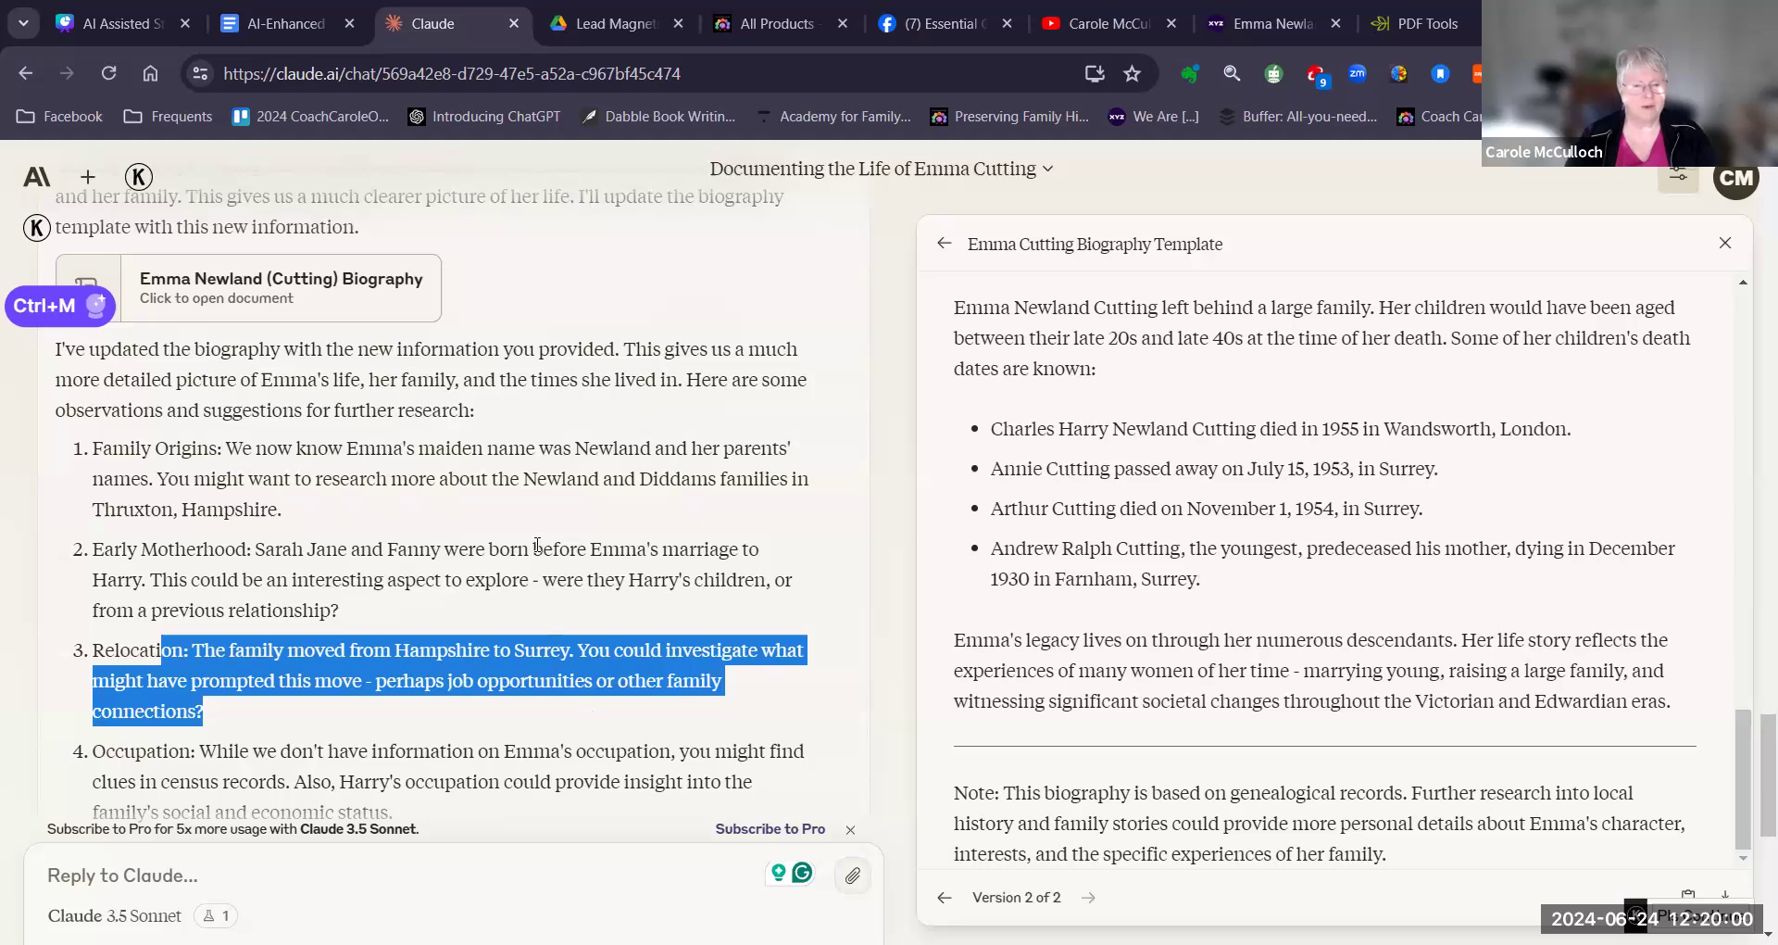
Step: Examine the points on occupation, historical context and children's lives, continuing into the list of ways to enrich the biography
scroll(354, 569, "down", 3)
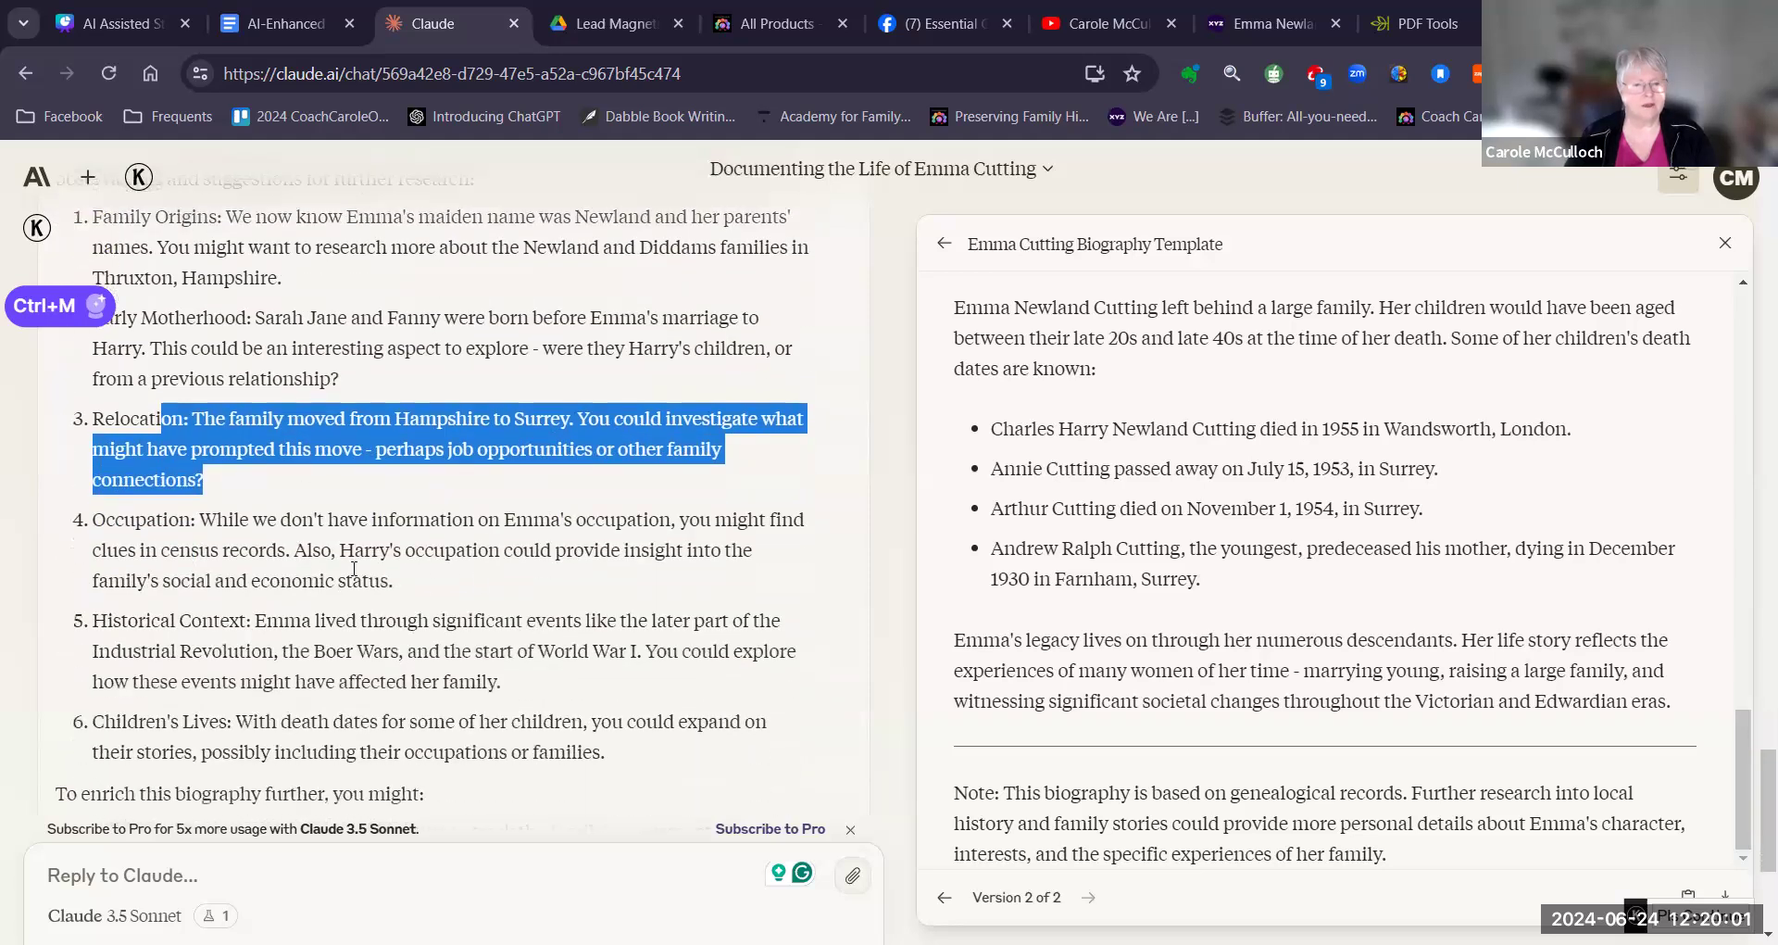
left_click(201, 522)
left_click_drag(206, 524, 427, 583)
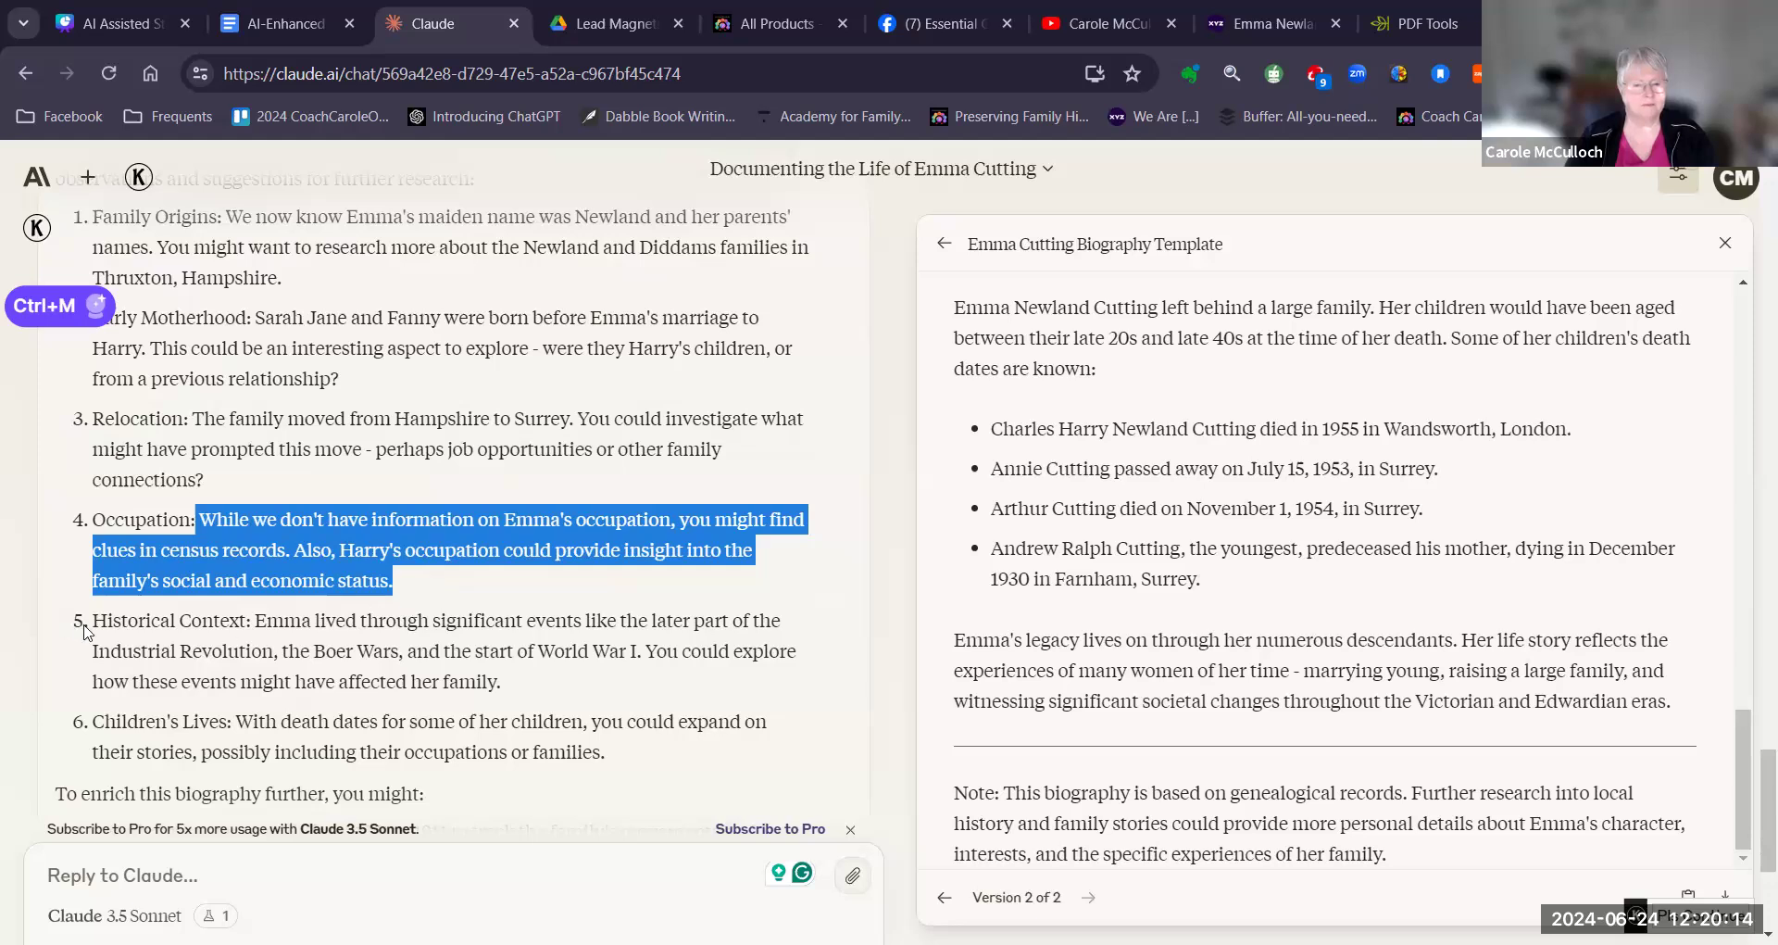
left_click_drag(107, 629, 551, 674)
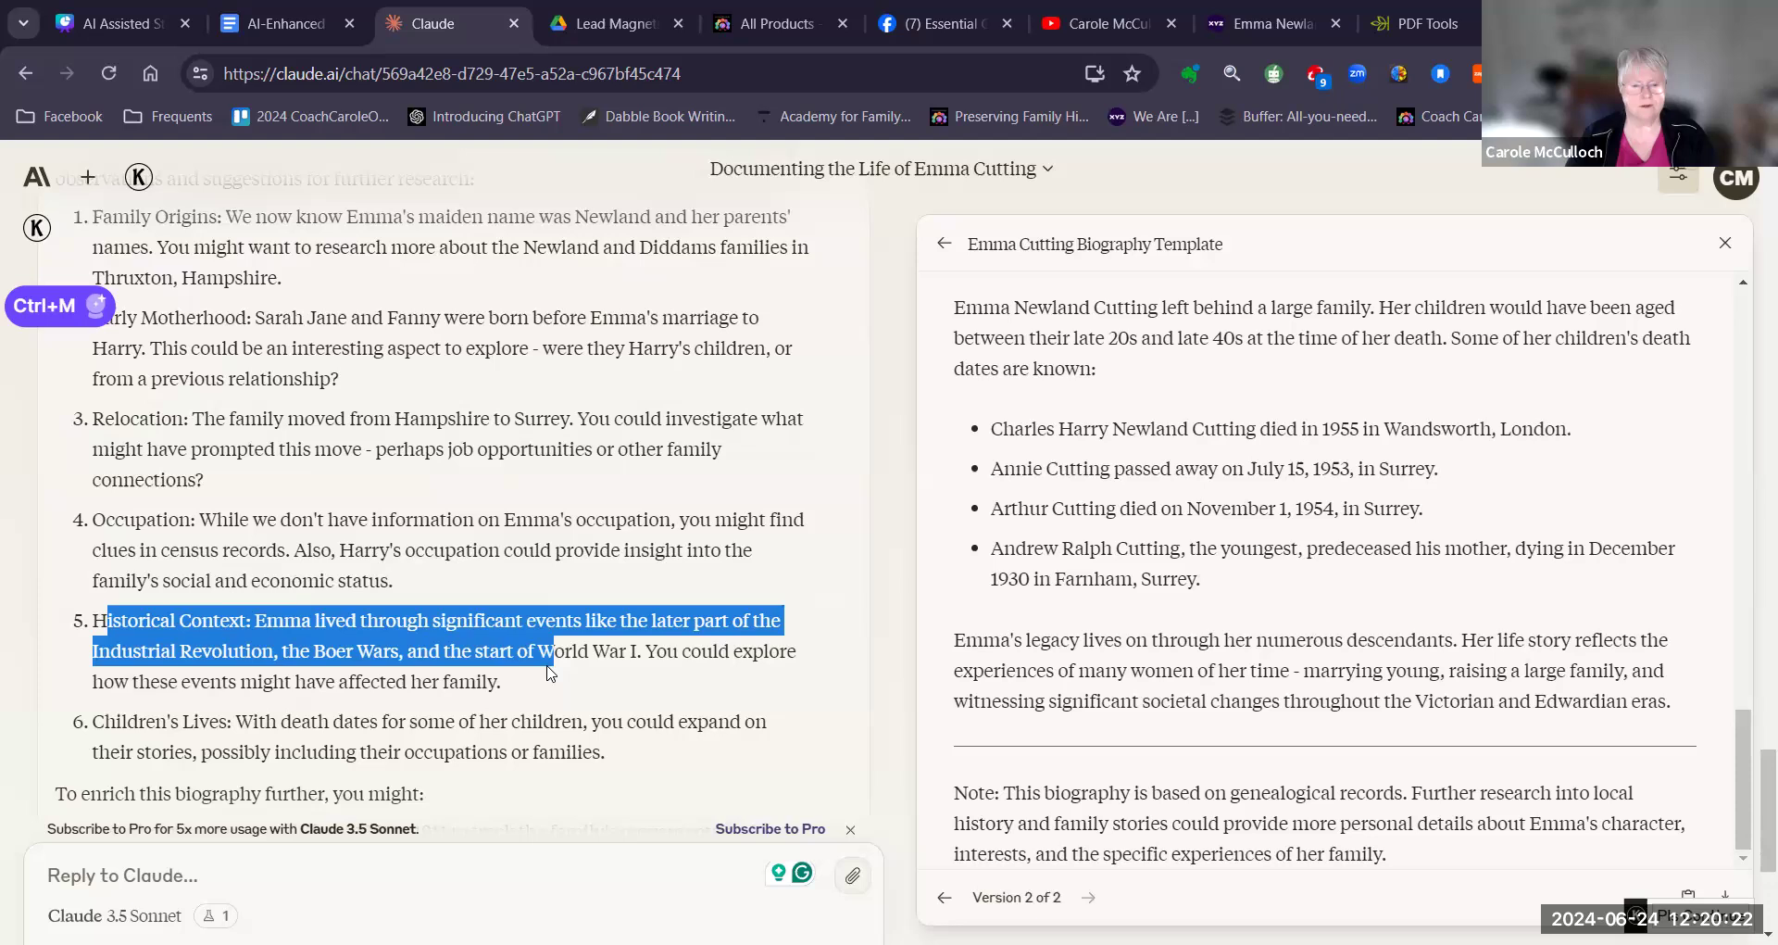
left_click_drag(551, 673, 641, 651)
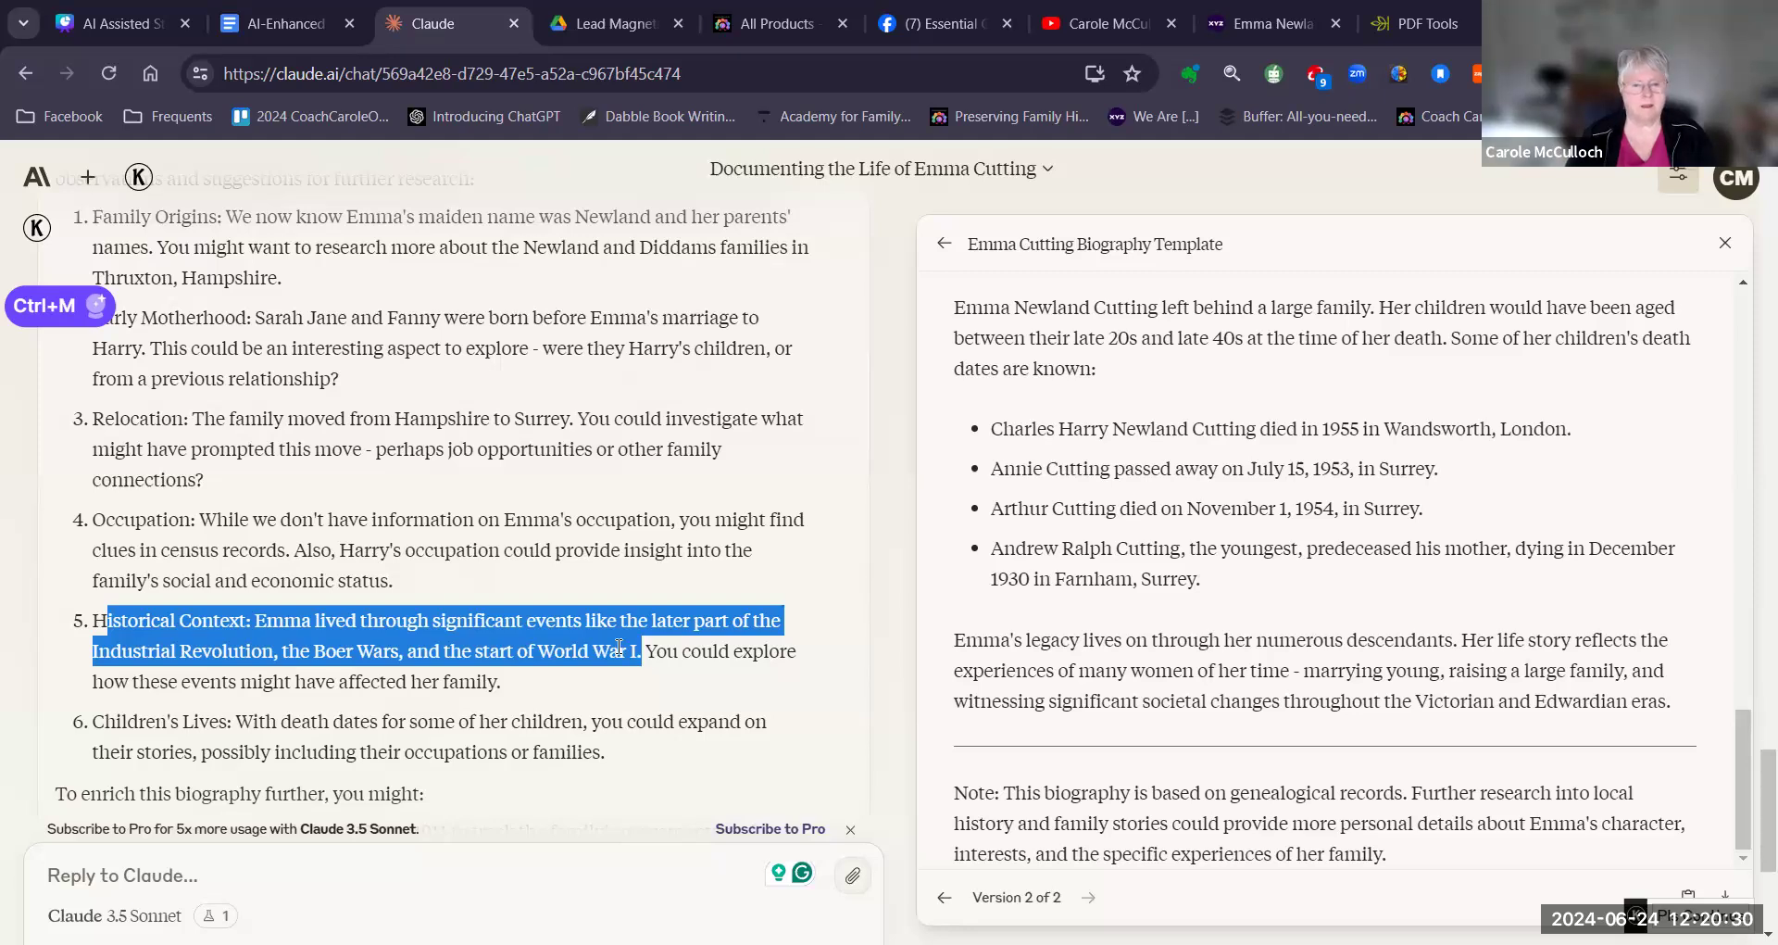
scroll(407, 552, "down", 3)
left_click_drag(95, 482, 613, 531)
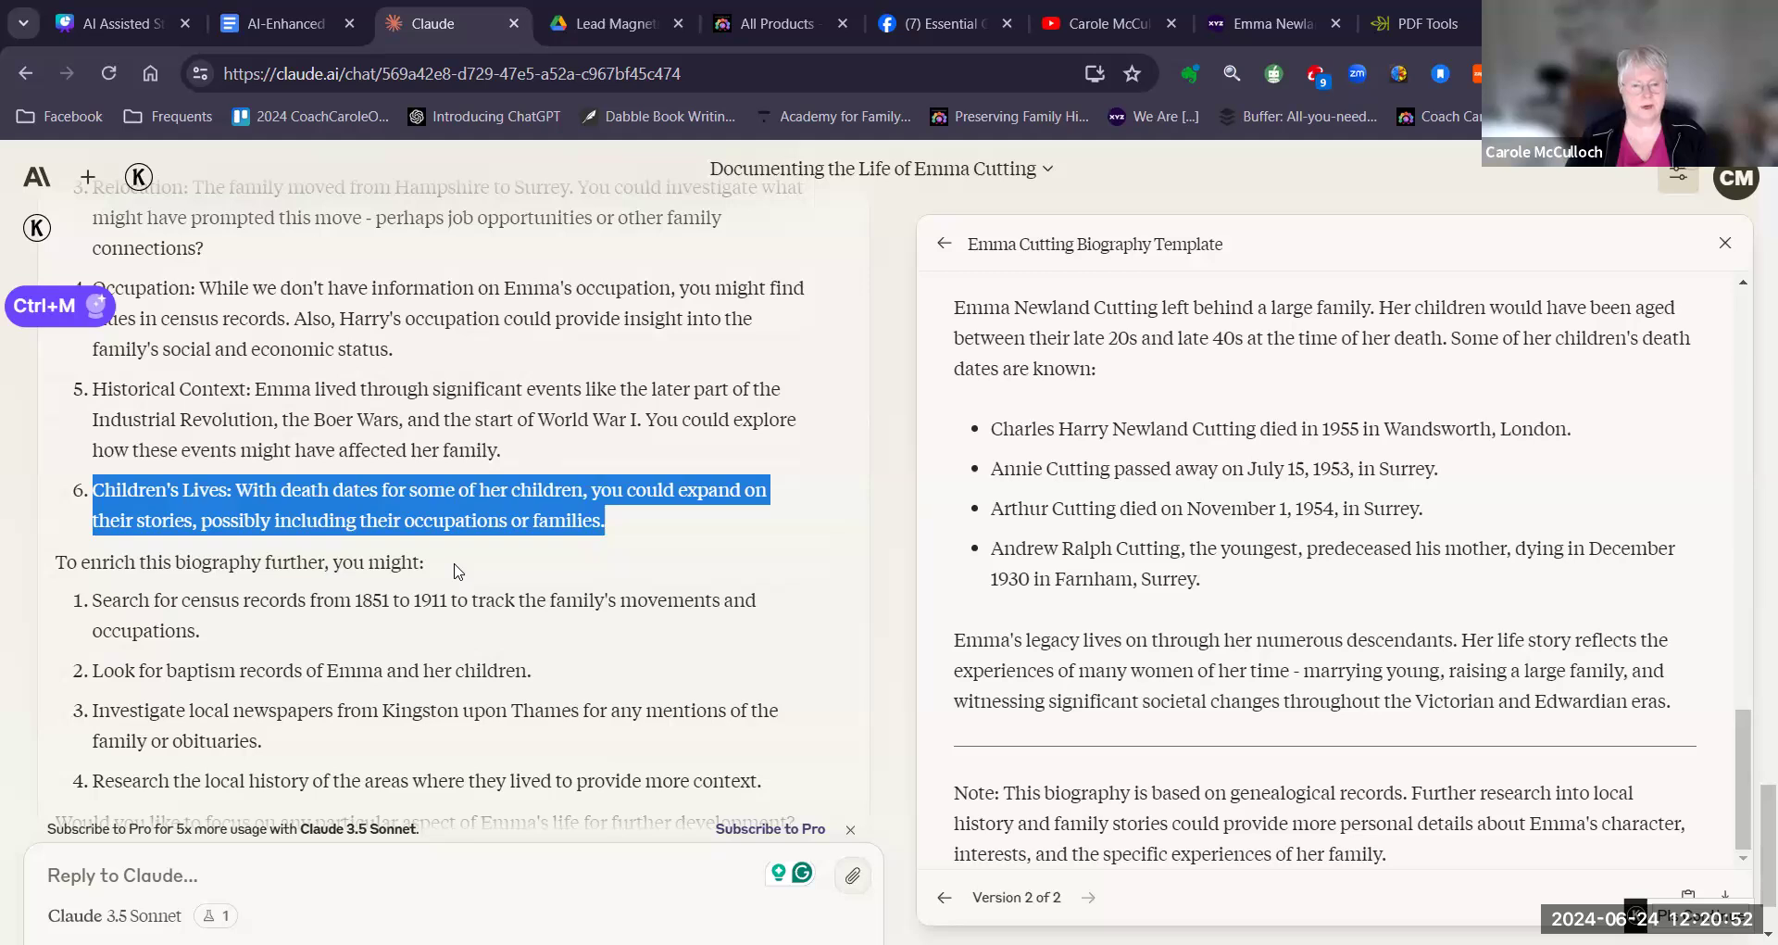
scroll(273, 576, "down", 1)
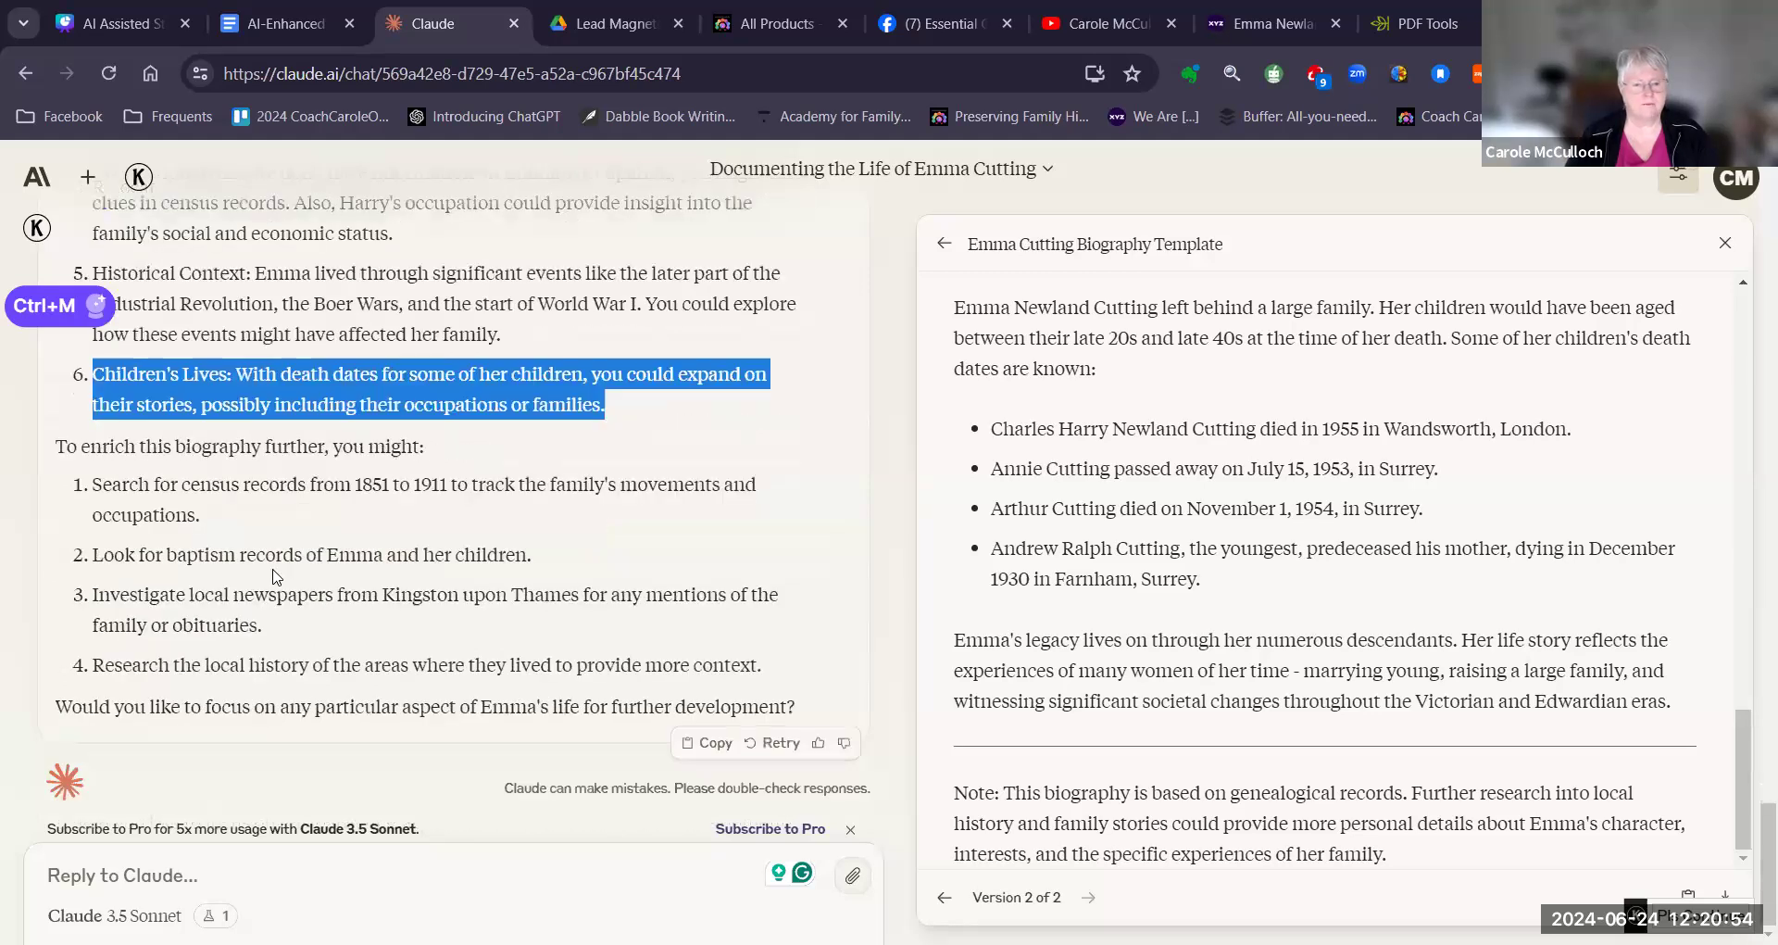
left_click_drag(82, 445, 335, 482)
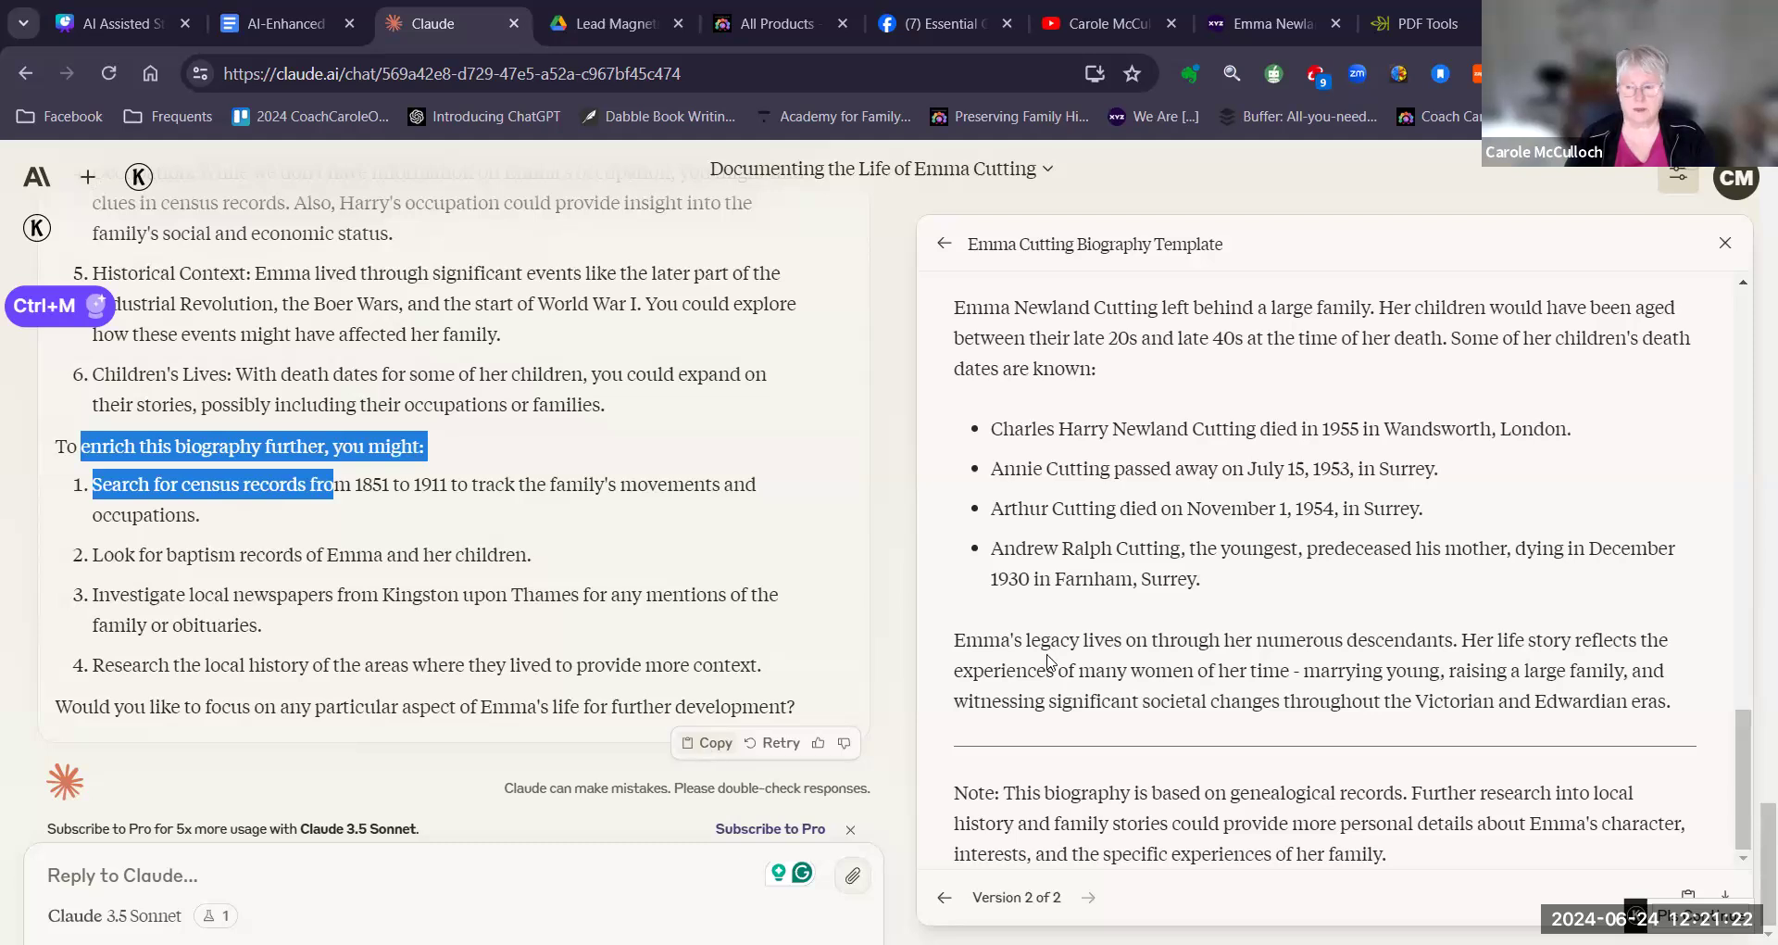
Step: Select the biography text in version 2 of the document, from the title heading through the closing legacy paragraph
left_click(1685, 709)
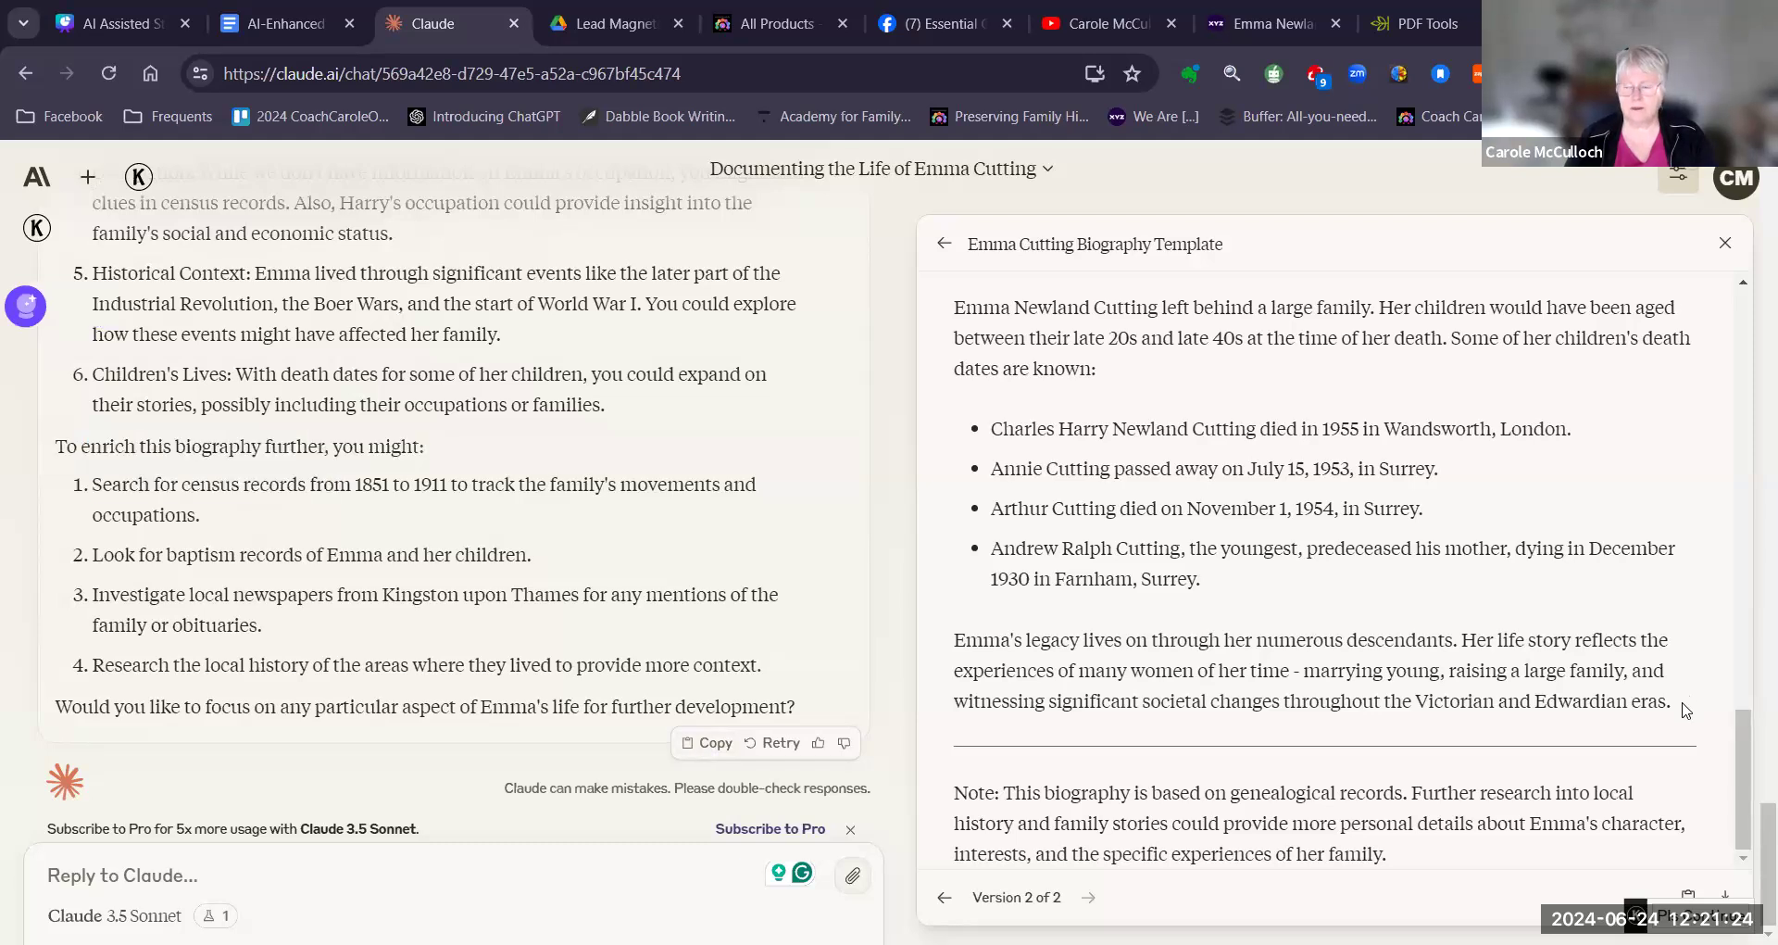
left_click_drag(1685, 710, 941, 337)
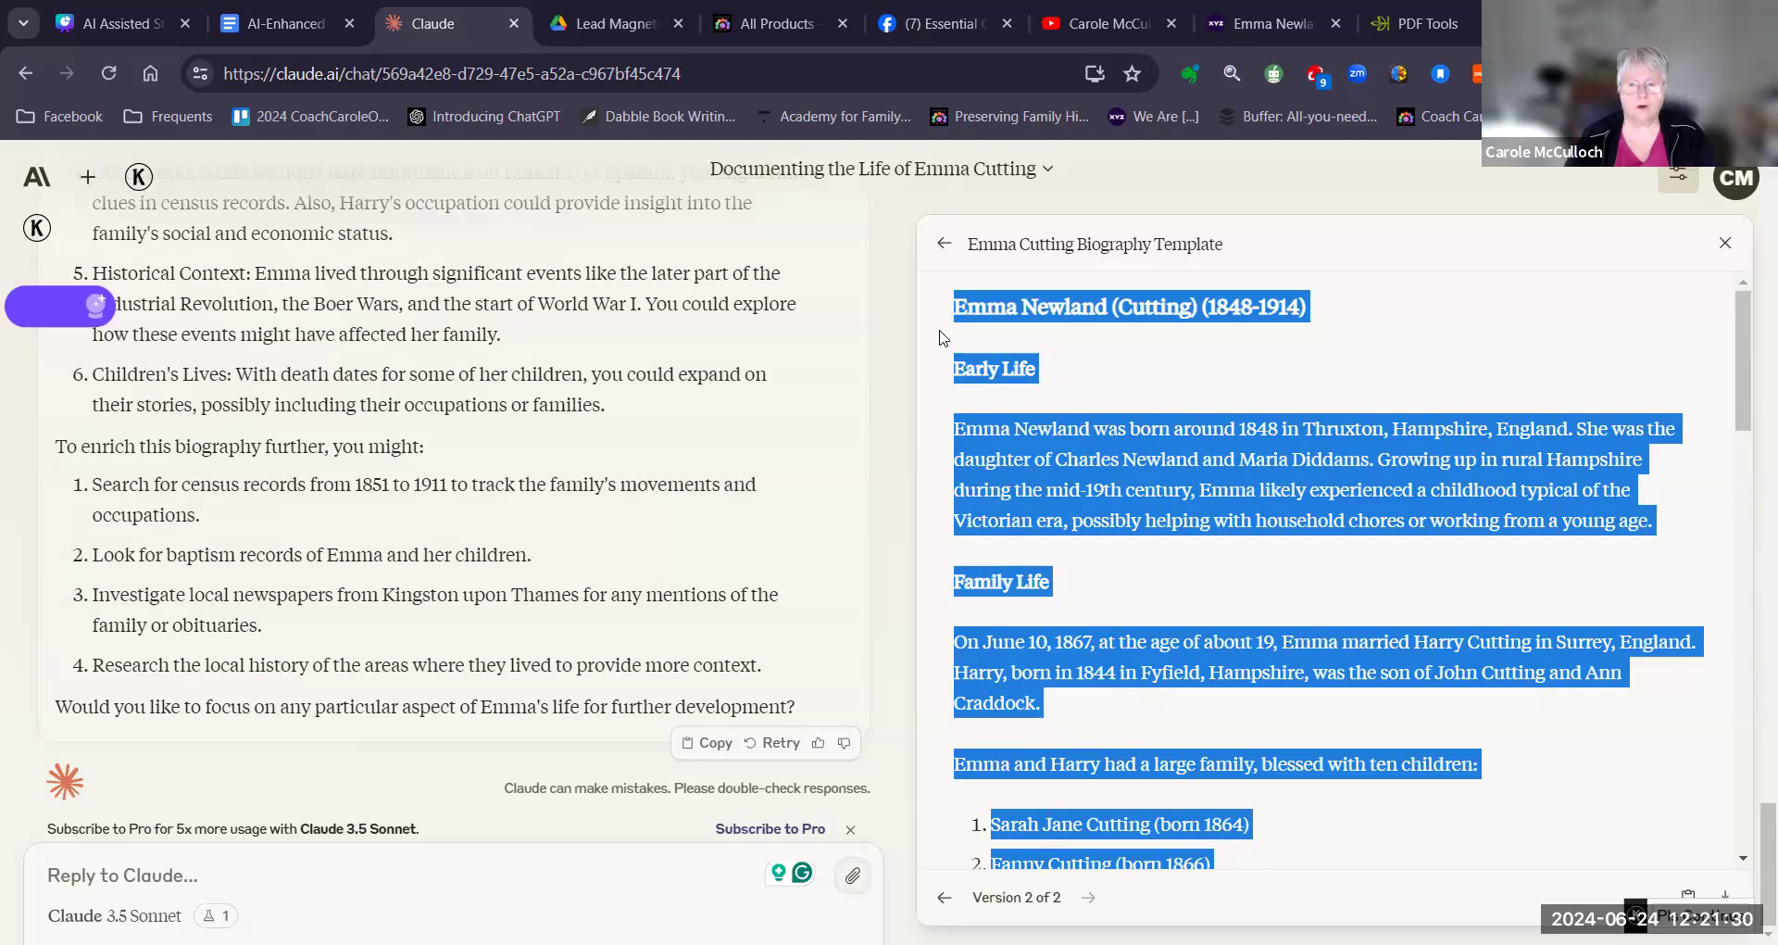